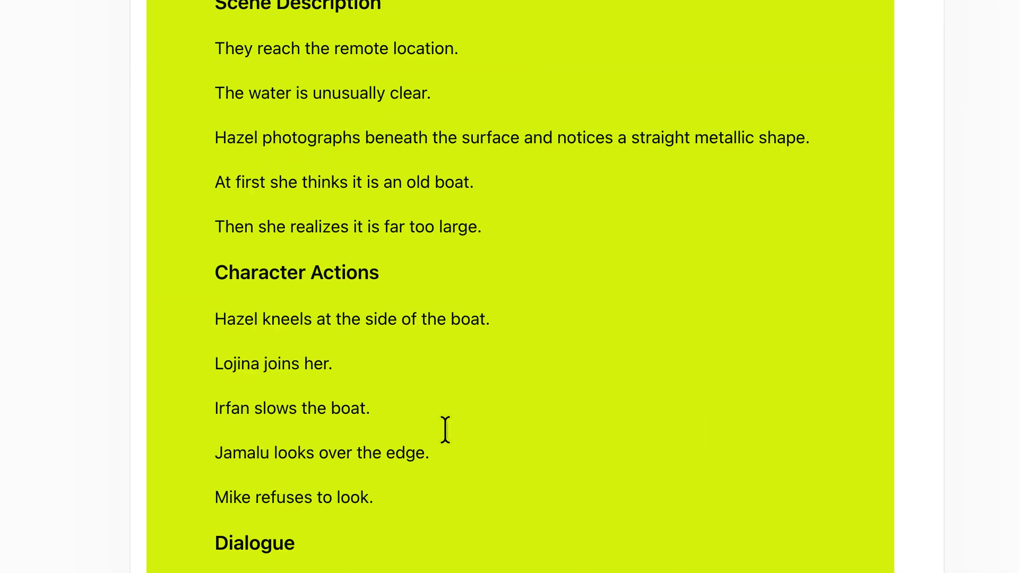
# Copy the first character reference image prompt from the story document and enter it as the image description in Hailuo AI
pyautogui.scroll(-3, 445, 429)
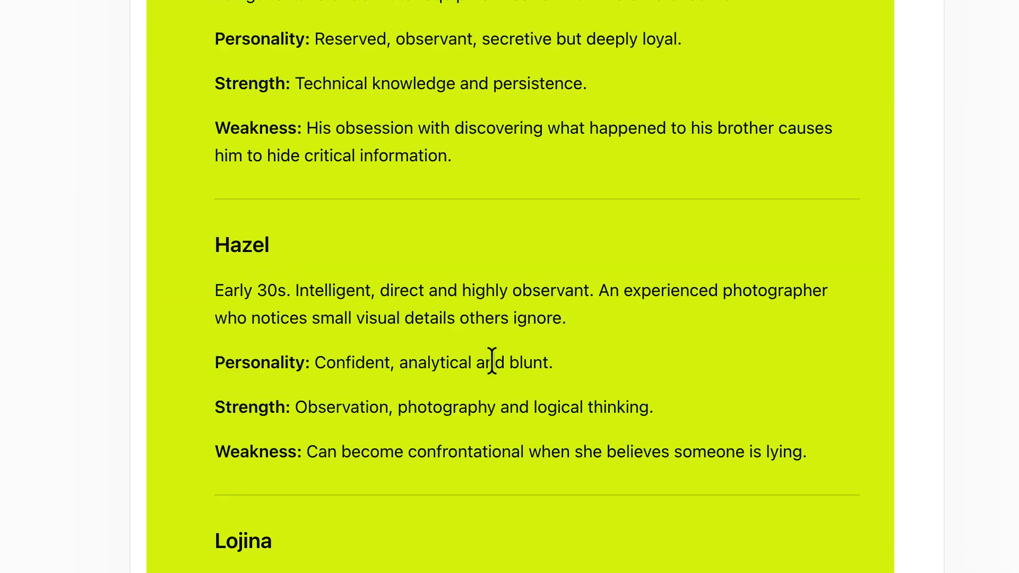
pyautogui.scroll(-10, 492, 360)
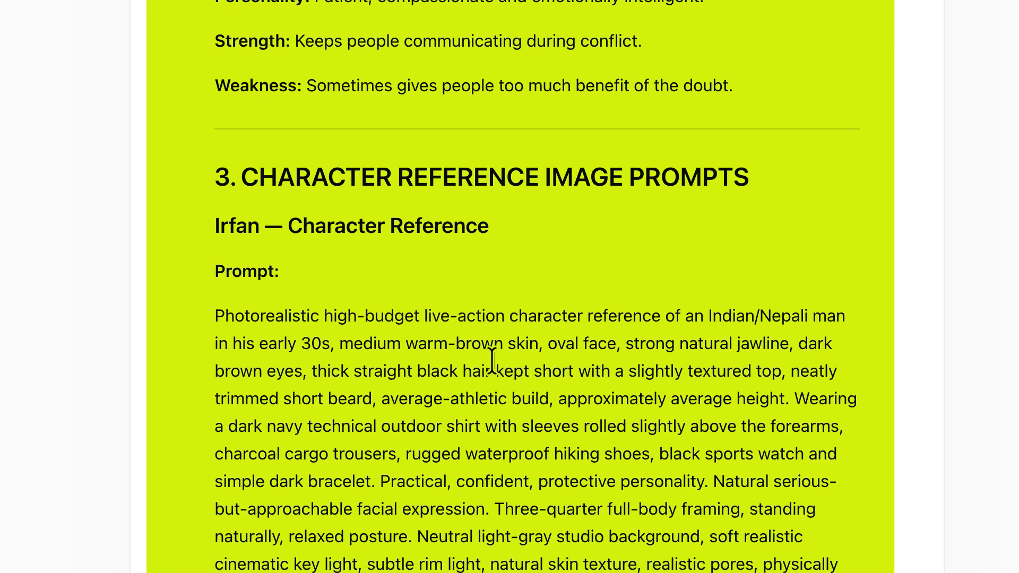
pyautogui.scroll(-2, 493, 360)
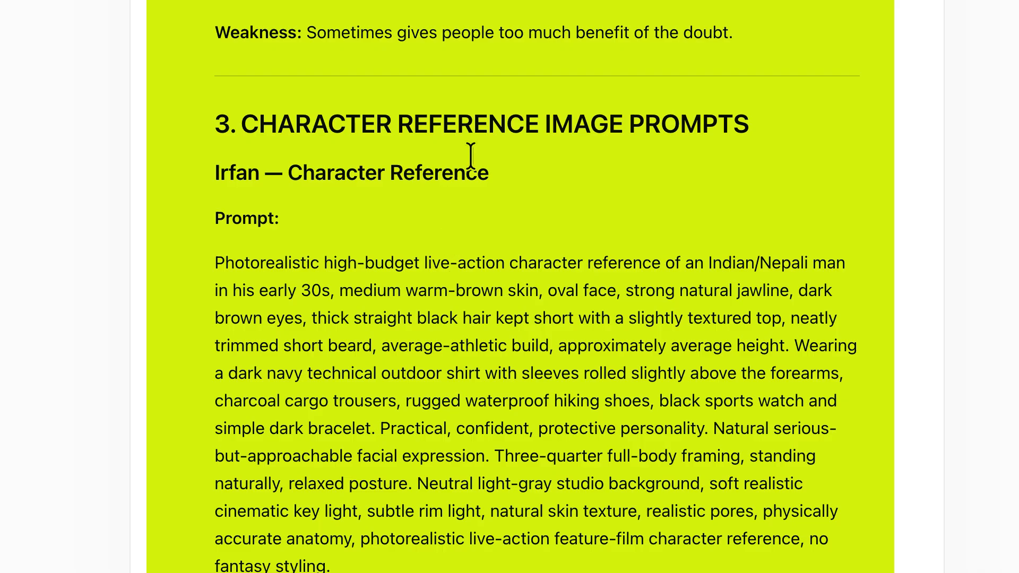
pyautogui.scroll(15, 478, 296)
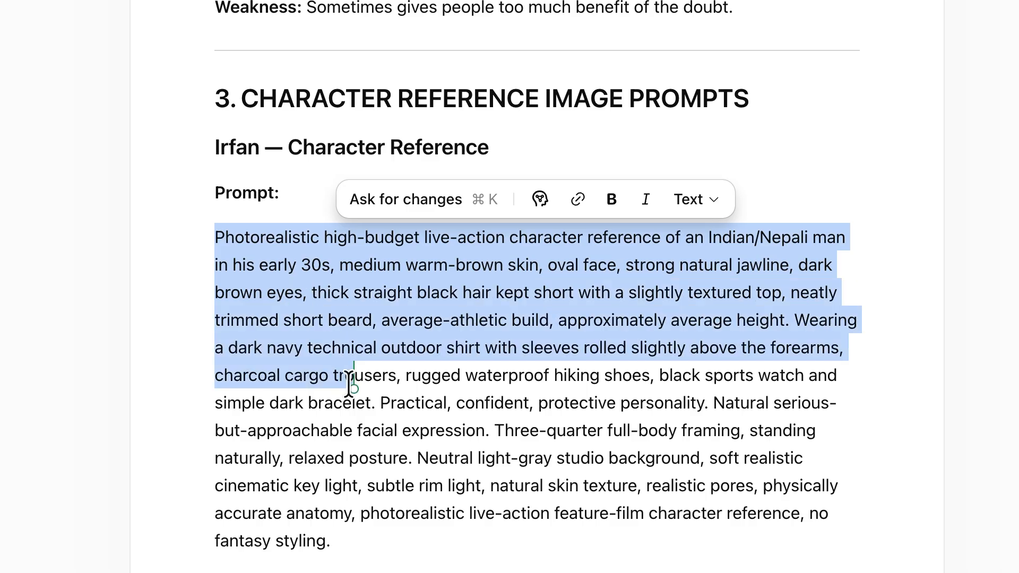
pyautogui.moveTo(352, 386); pyautogui.dragTo(399, 487)
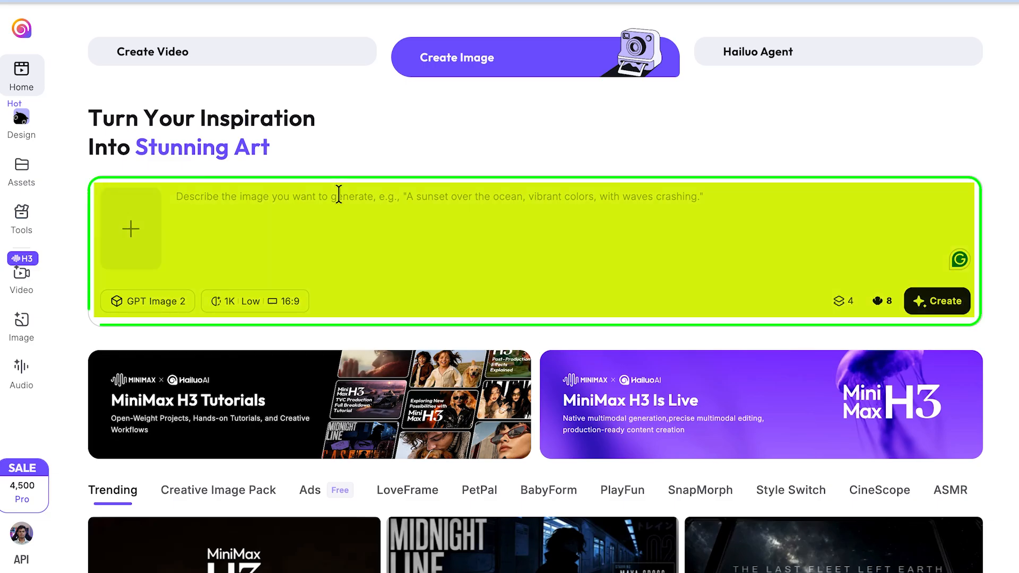
pyautogui.write('Photorealistic high-budget live-action character reference of an Indian/Nepali man in his early 30s, medium warm-brown skin, oval face, strong natural jawline, dark brown eyes, thick straight black hair kept short with a slightly textured top, neatly trimmed short beard, average-athletic build, approximately average height. Wearing a dark navy technical outdoor shirt with sleeves rolled slightly above the forearms, charcoal cargo trousers, rugged waterproof hiking shoes, black sports watch and simple dark bracelet. Practical, confident, protective personality. Natural serious-but-approachable facial expression. Three-quarter full-body framing, standing naturally, relaxed posture. Neutral light-gray studio background, soft realistic cinematic key light, subtle rim light, natural skin texture, realistic pores, physically accurate anatomy, photorealistic live-action feature-film character reference, no fantasy styling.')
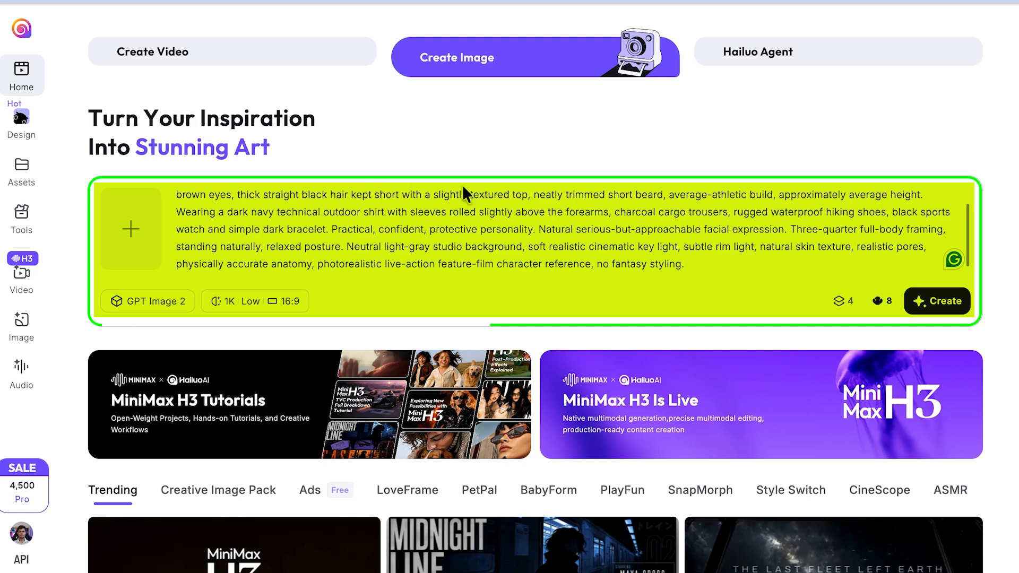
# Browse the available image models and choose GPT Image 2
pyautogui.click(156, 301)
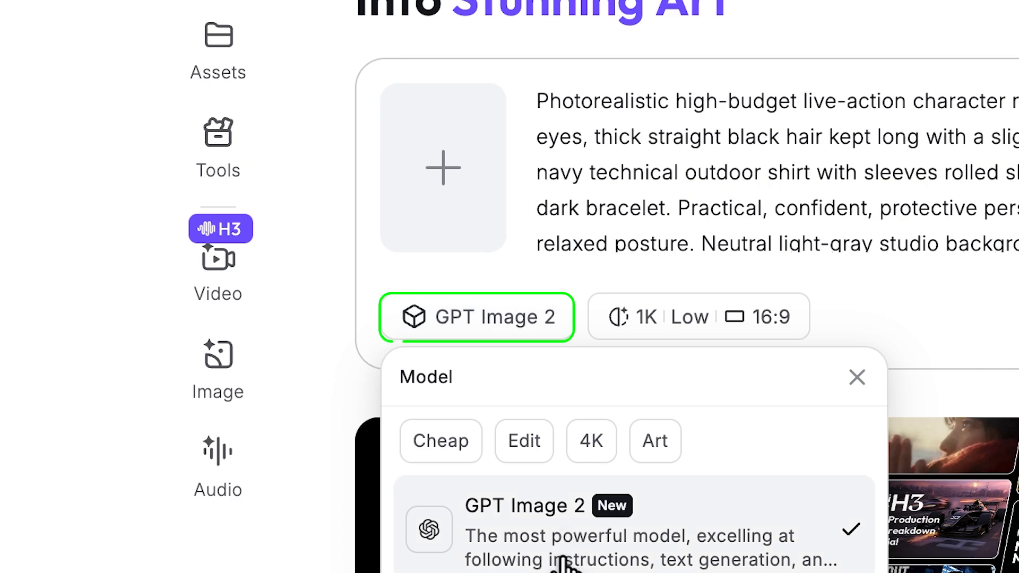
pyautogui.scroll(-10, 562, 563)
pyautogui.scroll(1, 452, 523)
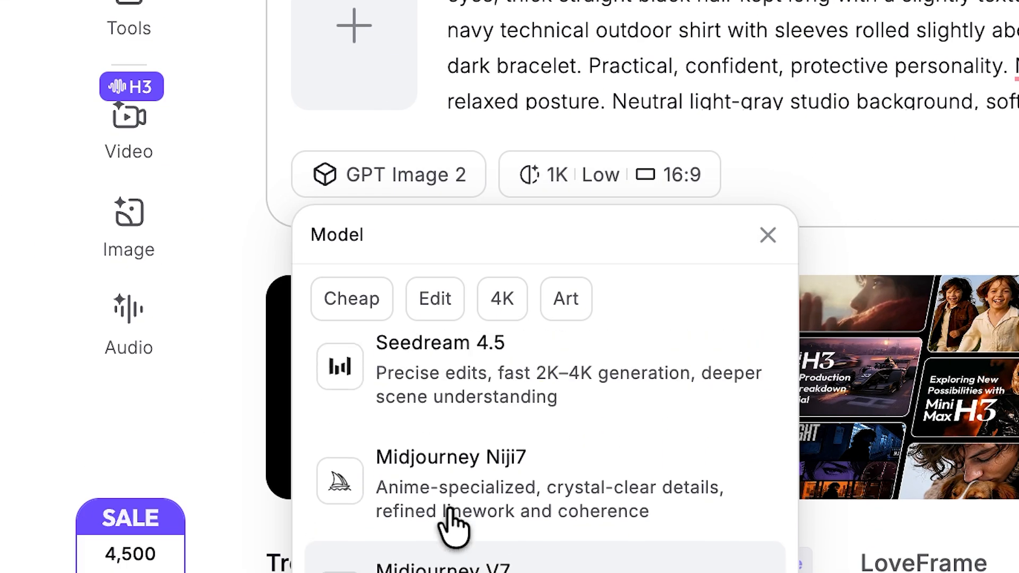
pyautogui.scroll(9, 452, 523)
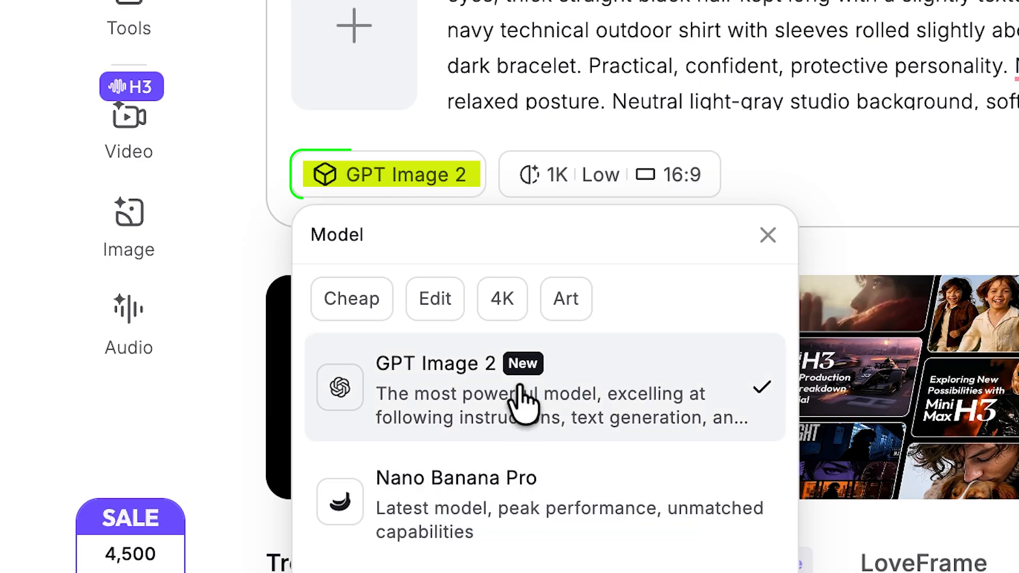
pyautogui.click(523, 403)
# Set the image ratio to 1:1, the resolution to 2K and the quality to High
pyautogui.click(609, 175)
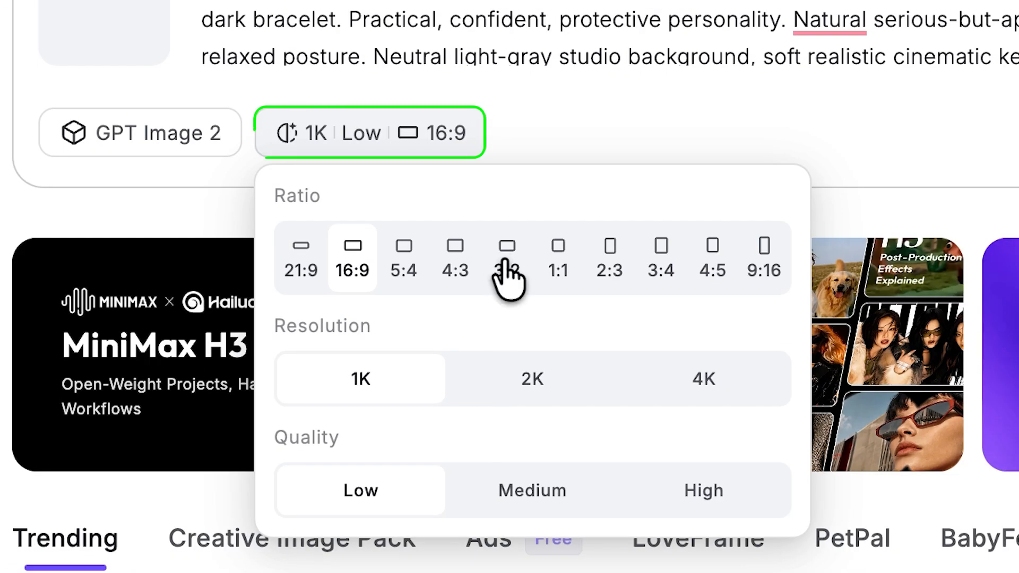
pyautogui.click(558, 260)
pyautogui.click(512, 374)
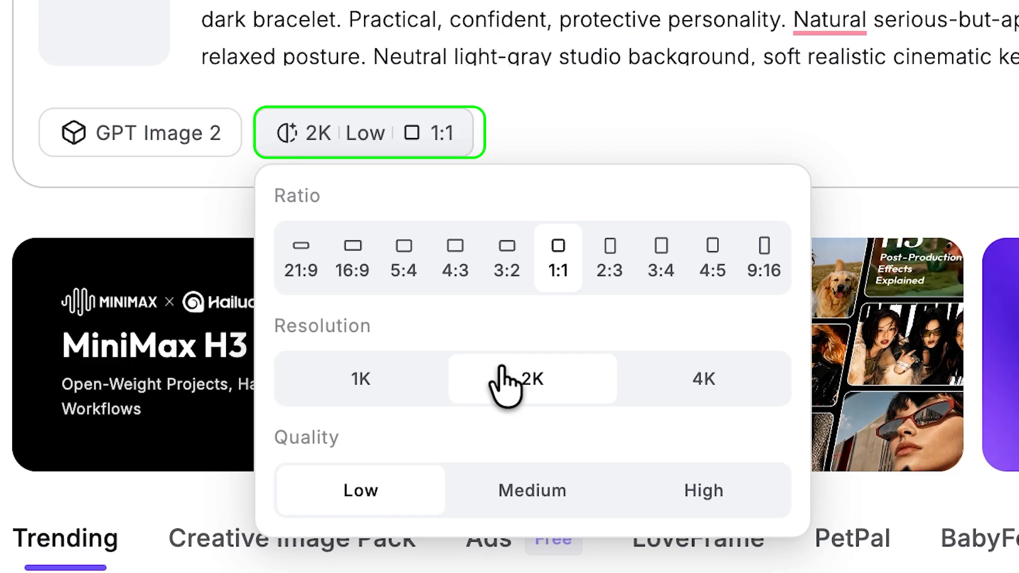
pyautogui.click(687, 492)
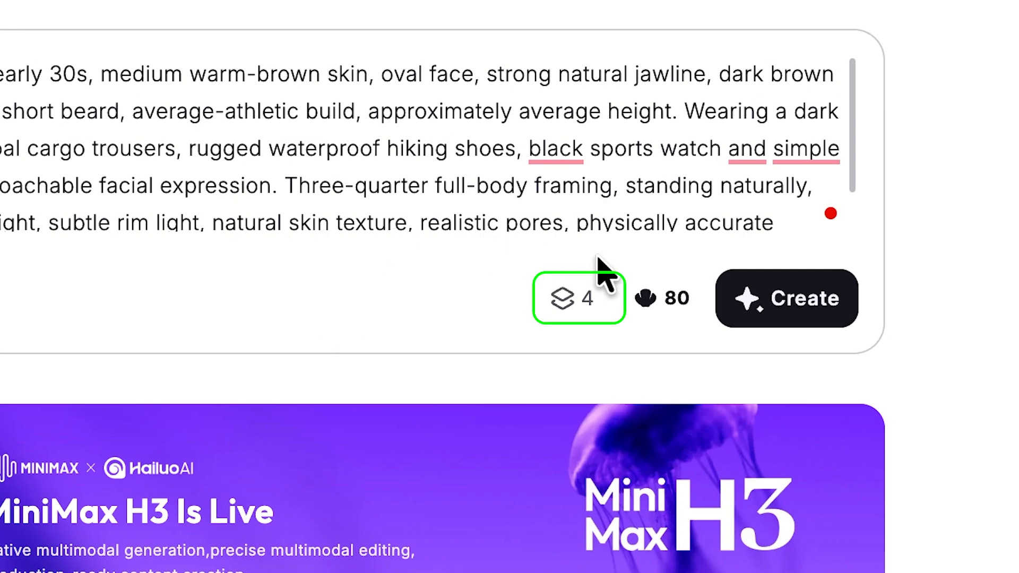
# Generate a single character reference image from the prompt and download it
pyautogui.click(563, 307)
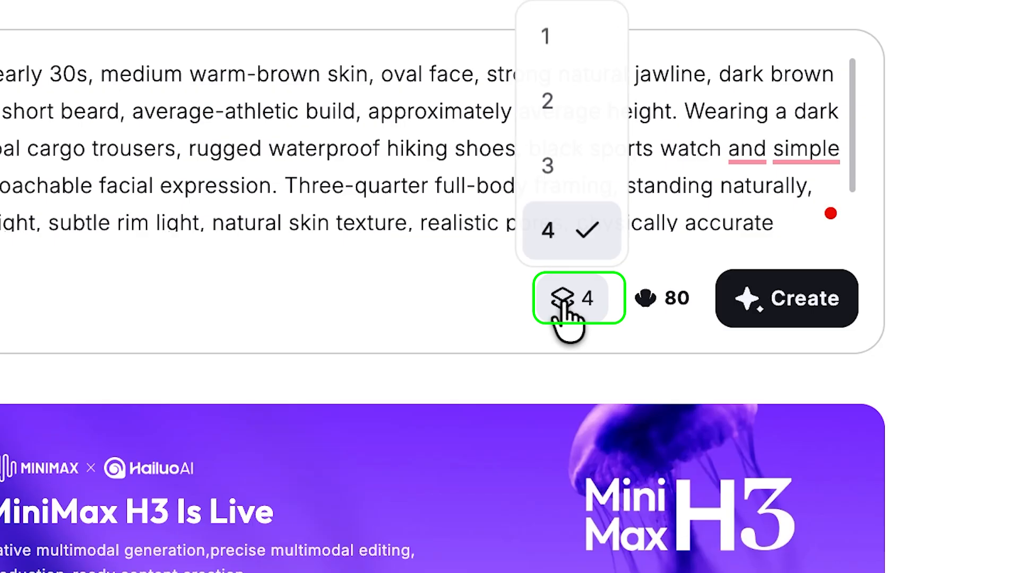
pyautogui.click(549, 50)
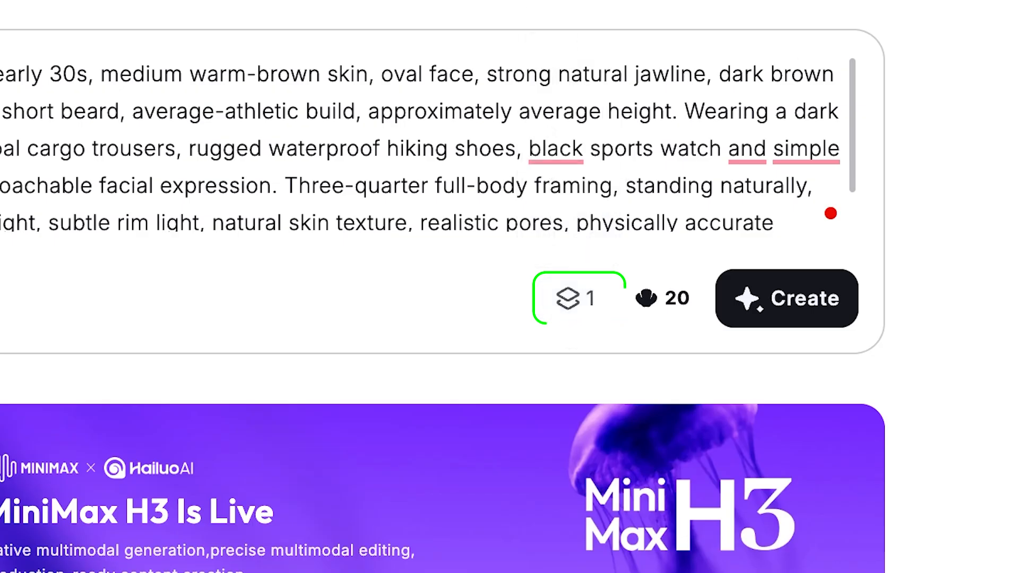
pyautogui.click(791, 308)
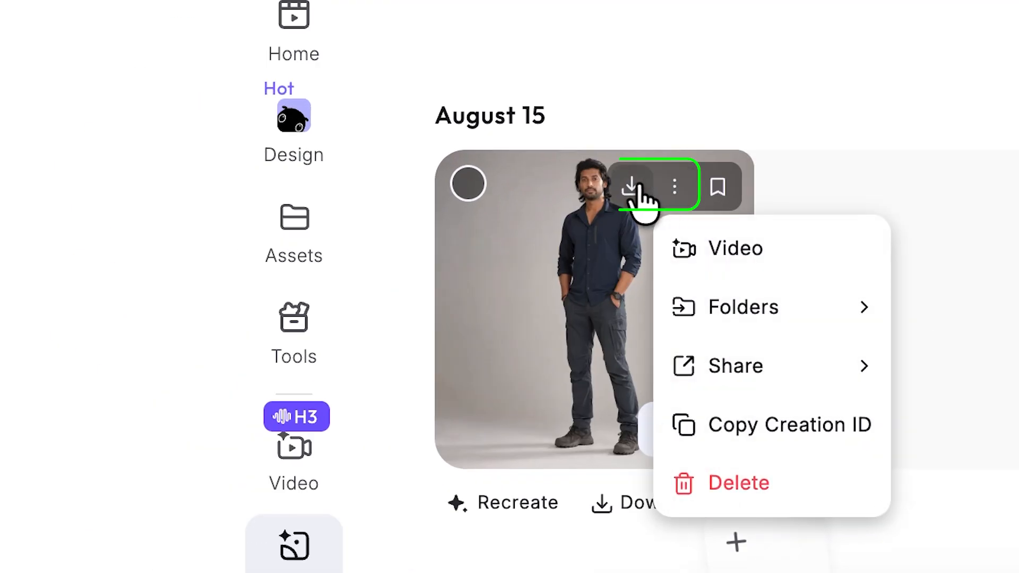
pyautogui.click(632, 187)
pyautogui.click(584, 254)
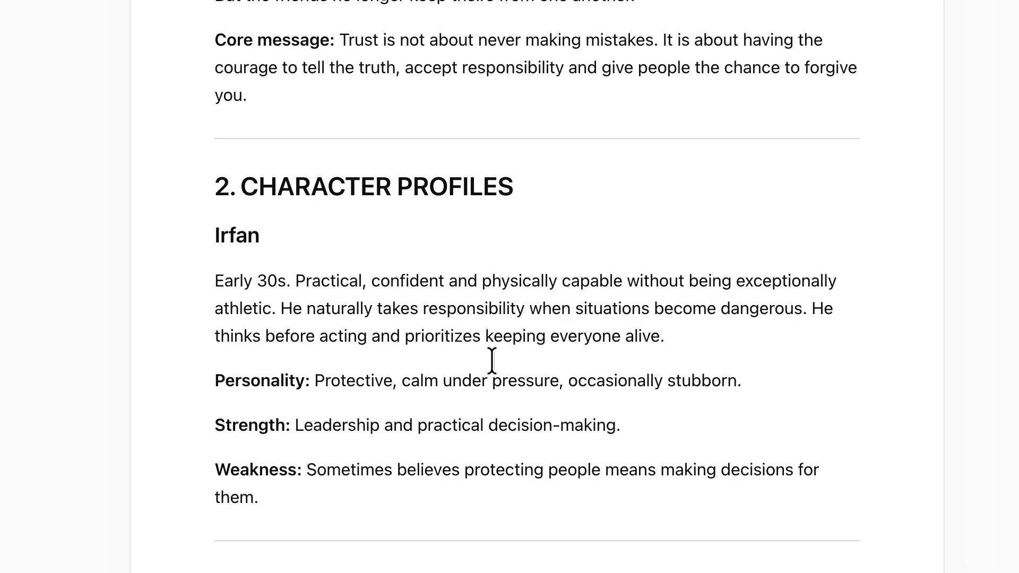
# Copy the "Scene 1 — The Trip" cinematic image prompt from the story document into Hailuo AI's image prompt
pyautogui.scroll(-6, 492, 360)
pyautogui.scroll(-8, 492, 361)
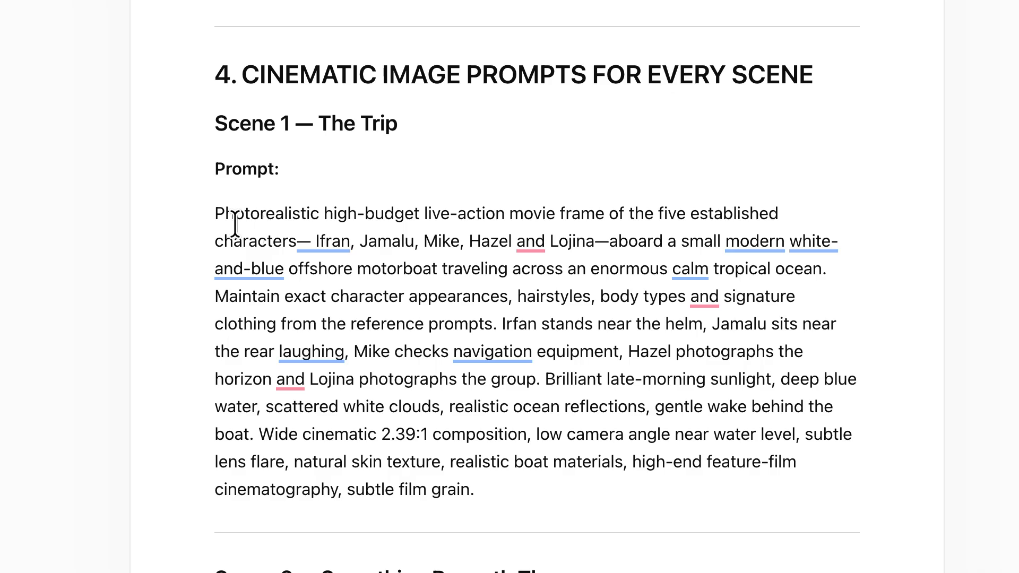
pyautogui.moveTo(215, 213); pyautogui.dragTo(586, 496)
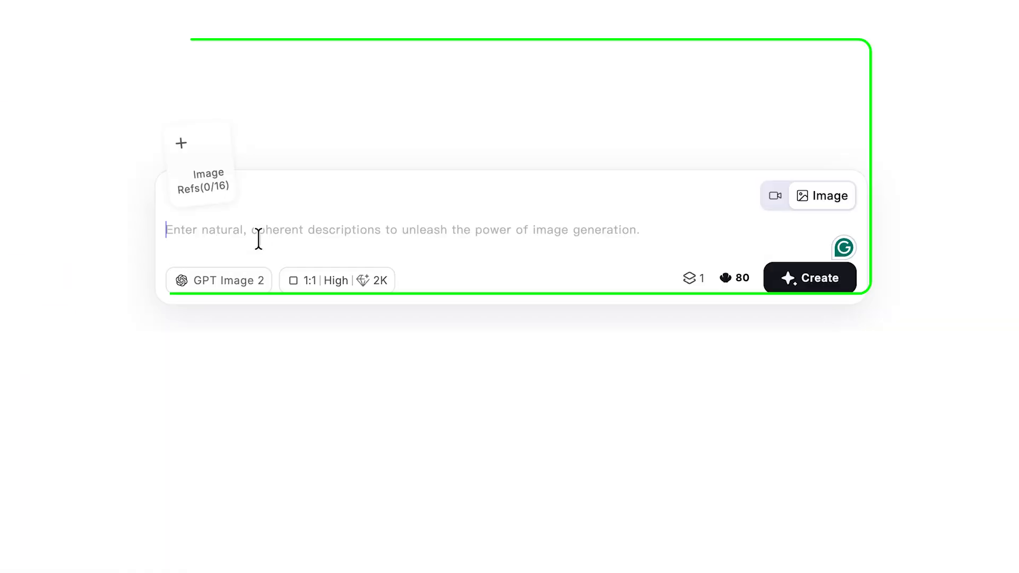
pyautogui.write('Photorealistic high-budget live-action movie frame of the five established characters— Ifran, Jamalu, Mike, Hazel and Lojina—aboard a small modern white-and-blue offshore motorboat traveling across an enormous calm tropical ocean. Maintain exact character appearances, hairstyles, body types and signature clothing from the reference prompts. Irfan stands near the helm, Jamalu sits near the rear laughing, Mike checks navigation equipment, Hazel photographs the horizon and Lojina photographs the group. Brilliant late-morning sunlight, deep blue water, scattered white clouds, realistic ocean reflections, gentle wake behind the boat. Wide cinematic 2.39:1 composition, low camera angle near water level, subtle lens flare, natural skin texture, realistic boat materials, high-end feature-film cinematography, subtle film grain.')
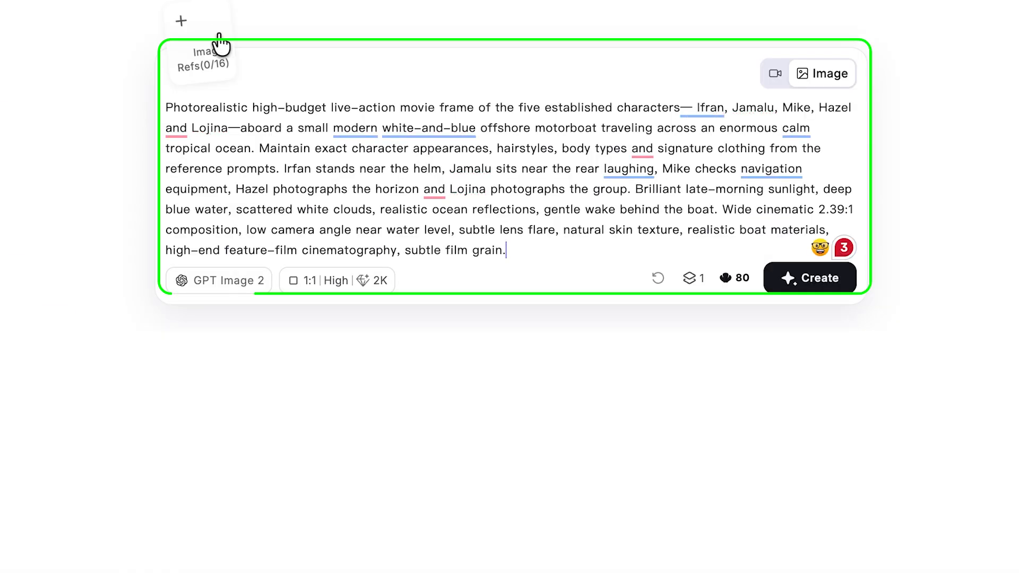
# Upload the five character PNG images from the Downloads folder as image references for the scene
pyautogui.click(181, 21)
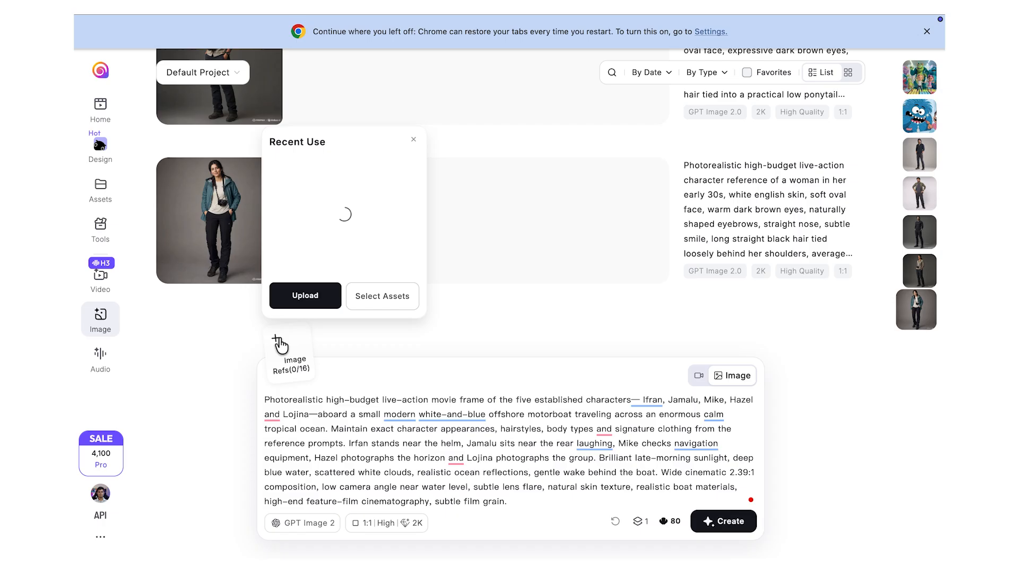
pyautogui.click(280, 344)
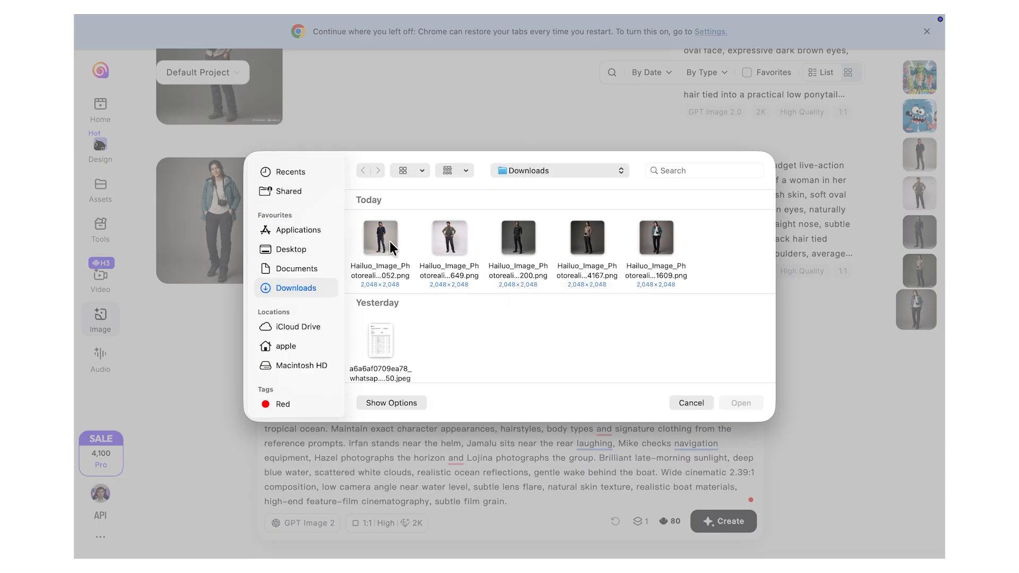
pyautogui.keyDown('super'); pyautogui.click(438, 242); pyautogui.keyUp('super')
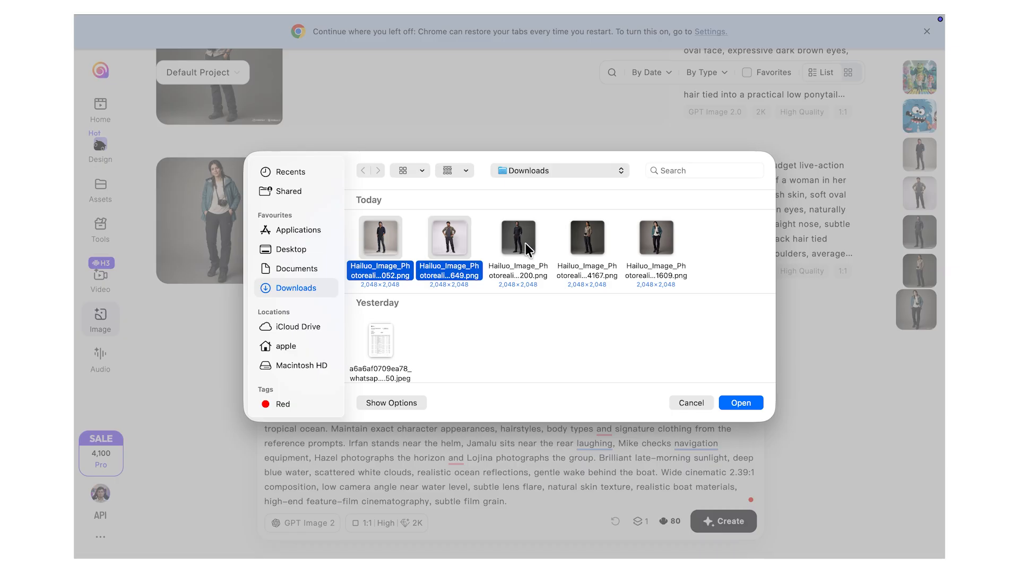
pyautogui.keyDown('super'); pyautogui.click(525, 243); pyautogui.keyUp('super')
pyautogui.keyDown('super'); pyautogui.click(597, 247); pyautogui.keyUp('super')
pyautogui.keyDown('super'); pyautogui.click(661, 255); pyautogui.keyUp('super')
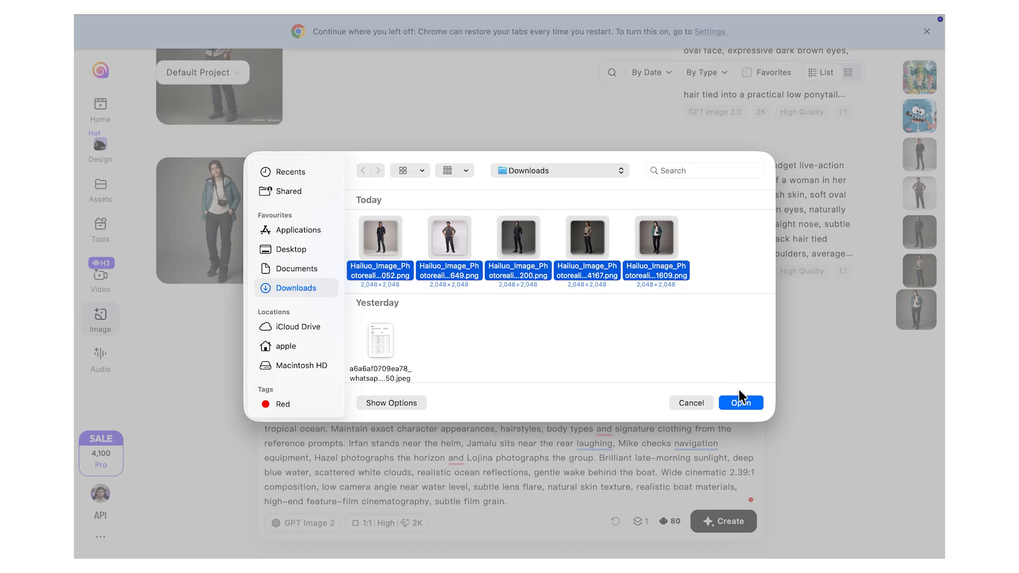
pyautogui.click(743, 404)
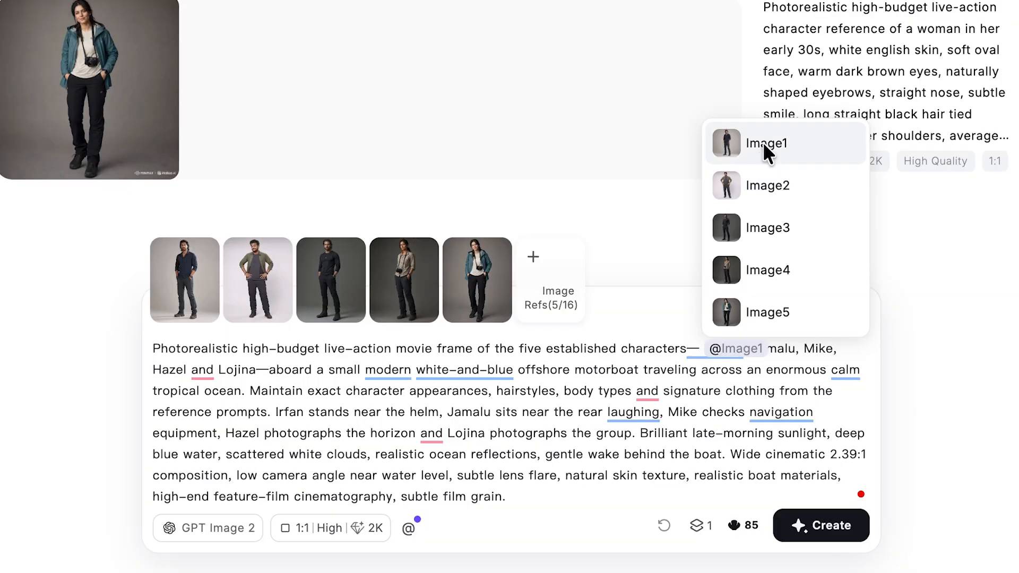
# Insert the reference tags Image1, Image2 and Image3 before the first three character names in the scene prompt
pyautogui.click(764, 144)
pyautogui.click(810, 347)
pyautogui.write('@')
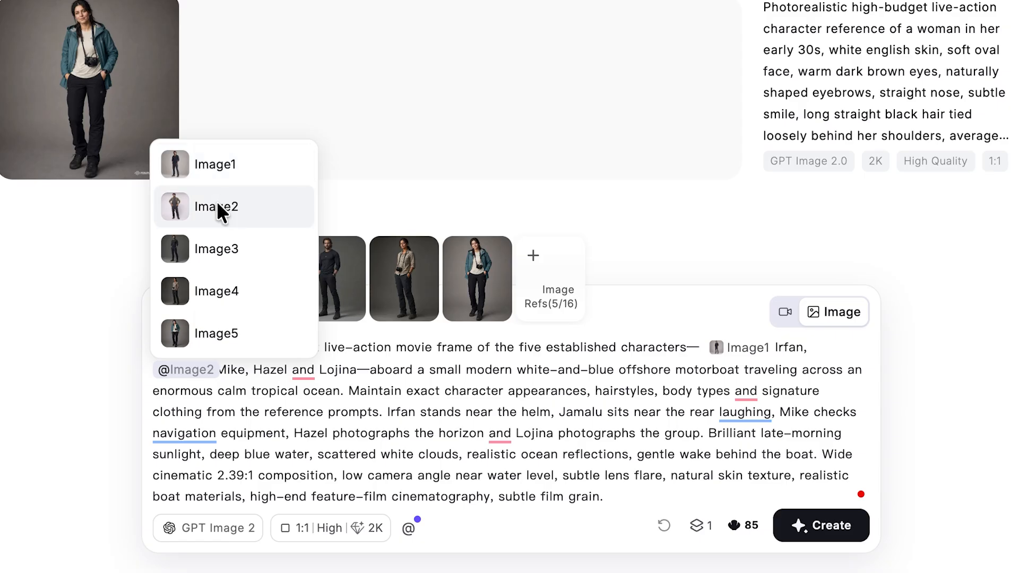
pyautogui.click(219, 203)
pyautogui.click(279, 366)
pyautogui.write('@Image3')
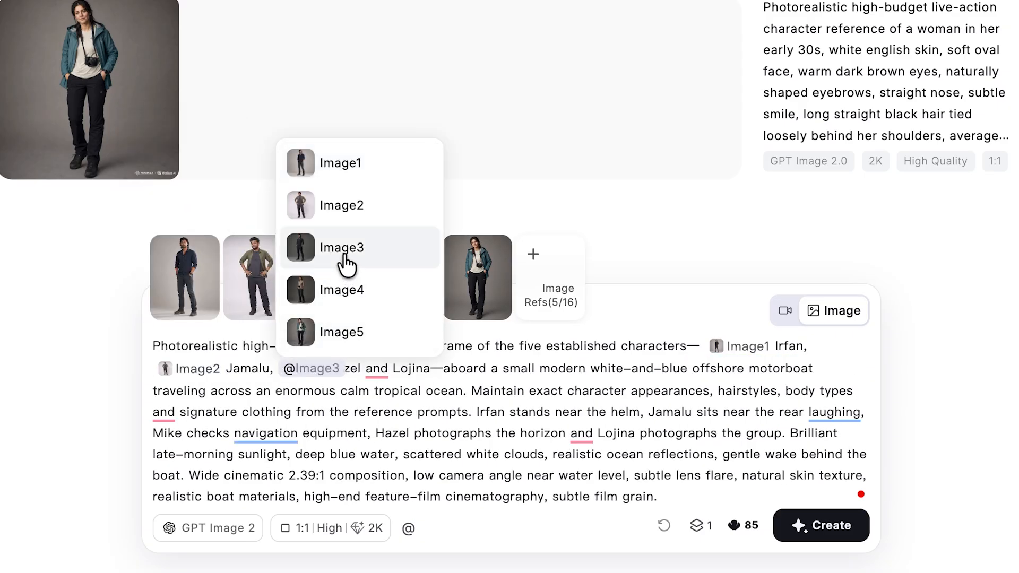
pyautogui.click(330, 246)
# Insert the reference tags Image4 and Image5 before the fourth and fifth character names in the scene prompt
pyautogui.click(391, 368)
pyautogui.write('@')
pyautogui.click(441, 294)
pyautogui.click(530, 368)
pyautogui.write('@')
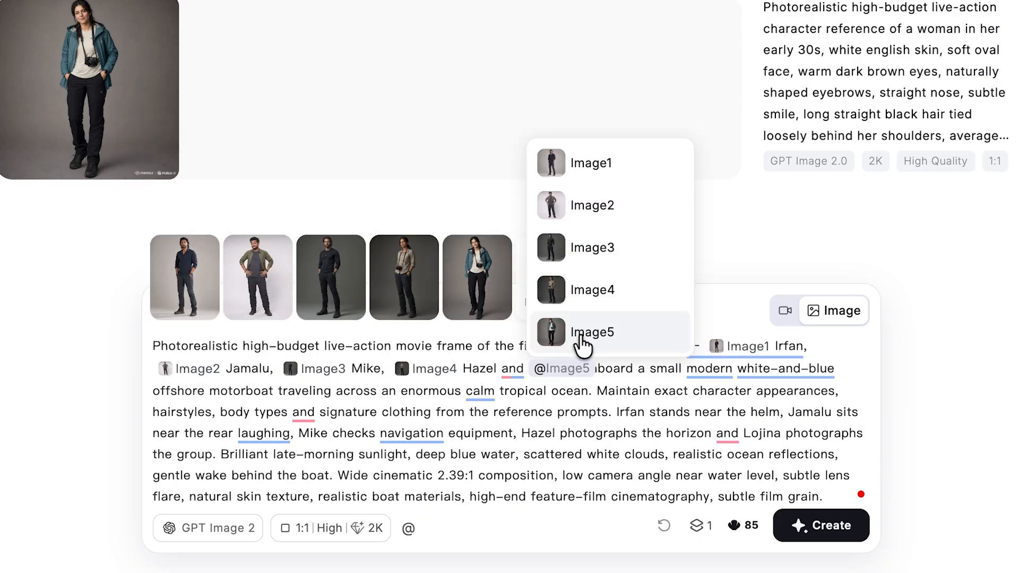
pyautogui.click(579, 335)
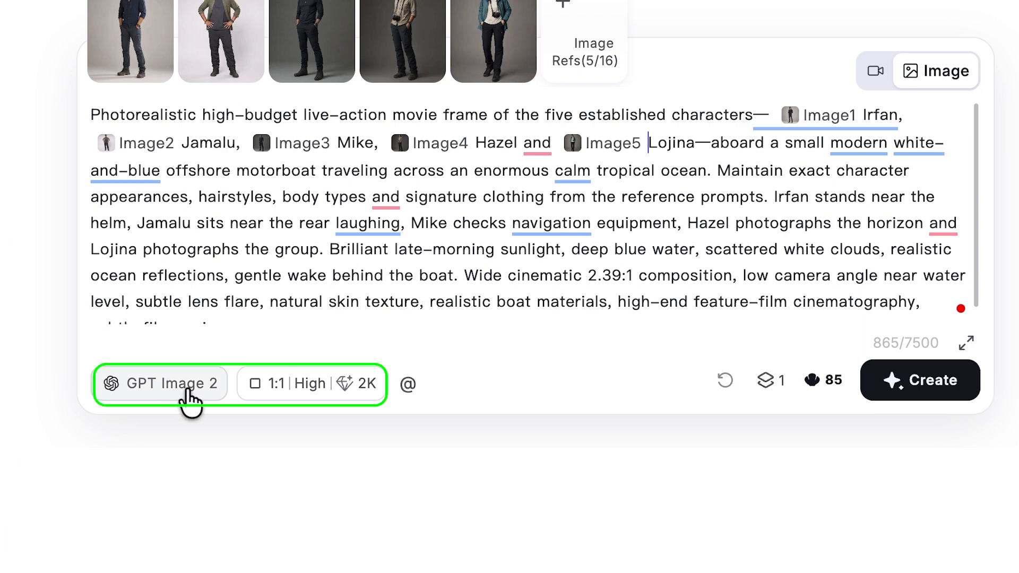
# Set the scene image's ratio to 16:9 and its resolution to 1K
pyautogui.click(273, 392)
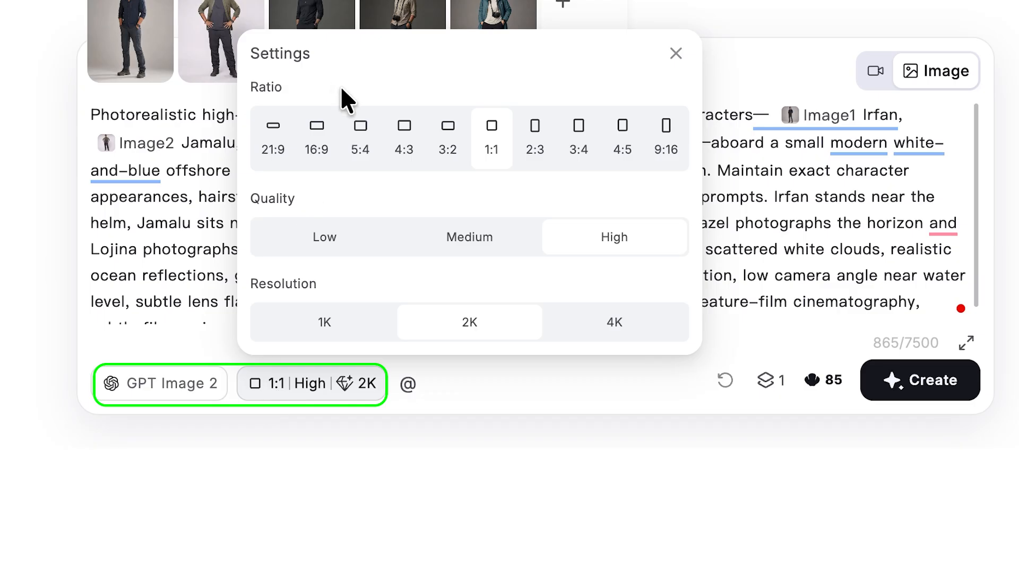
pyautogui.click(317, 151)
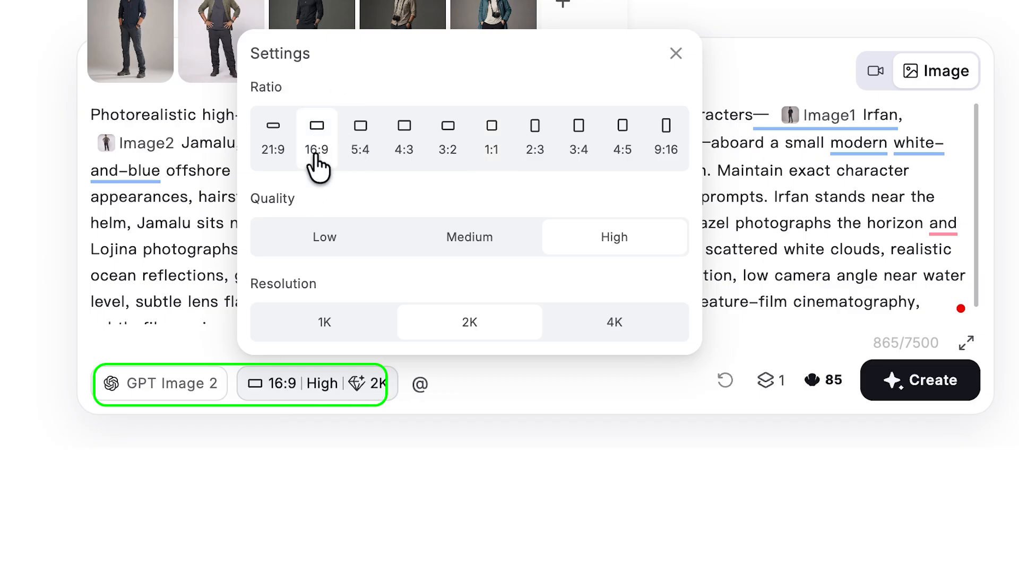
pyautogui.click(333, 393)
pyautogui.click(333, 392)
pyautogui.click(320, 325)
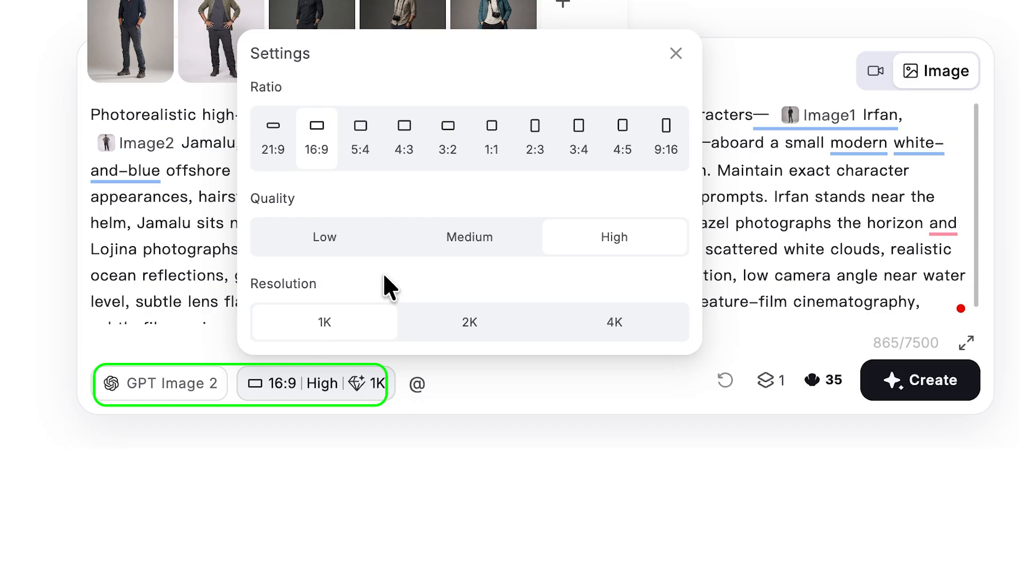
# Generate the Scene 1 image and download it without a watermark
pyautogui.click(746, 317)
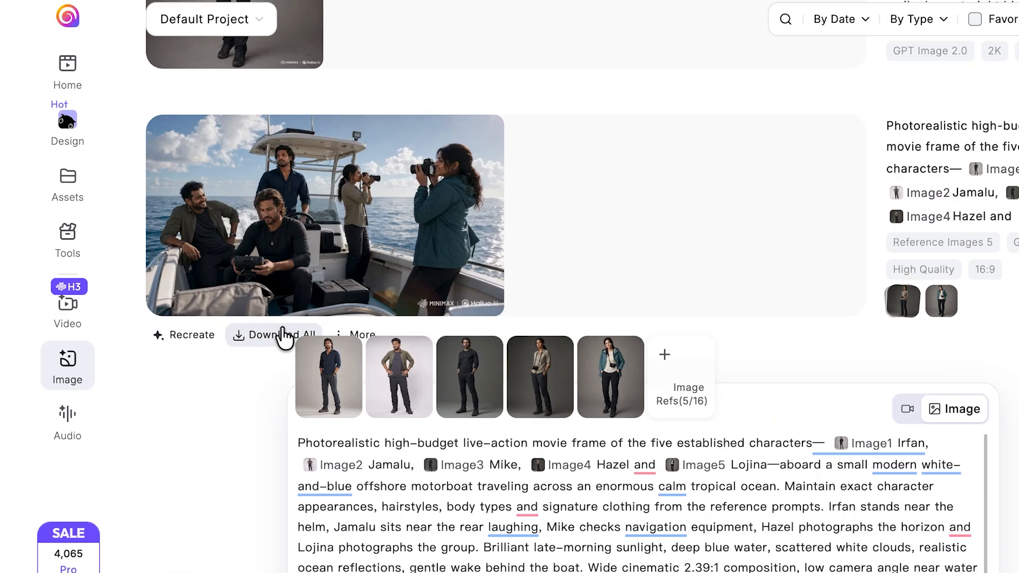
pyautogui.click(285, 336)
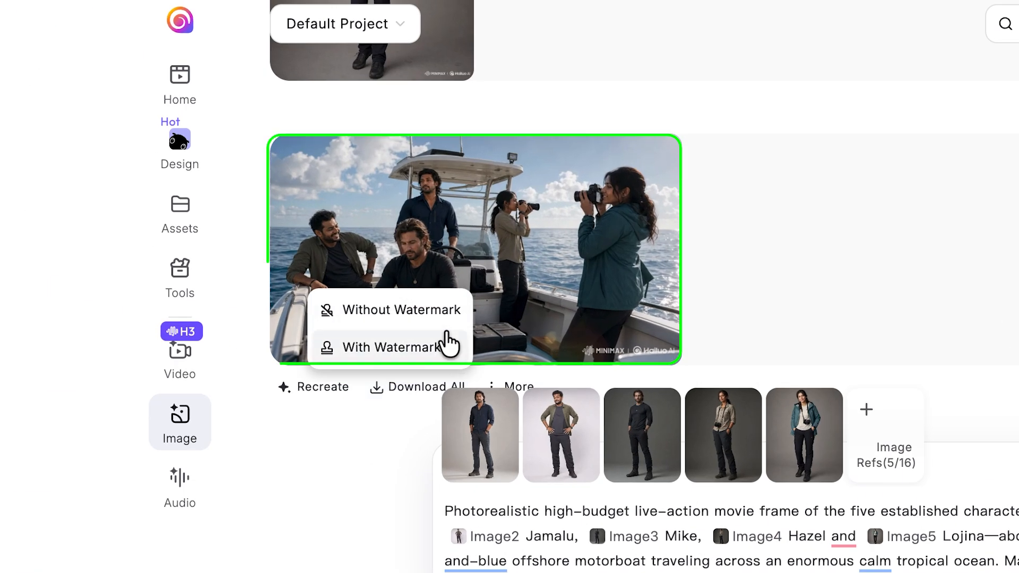
pyautogui.click(435, 310)
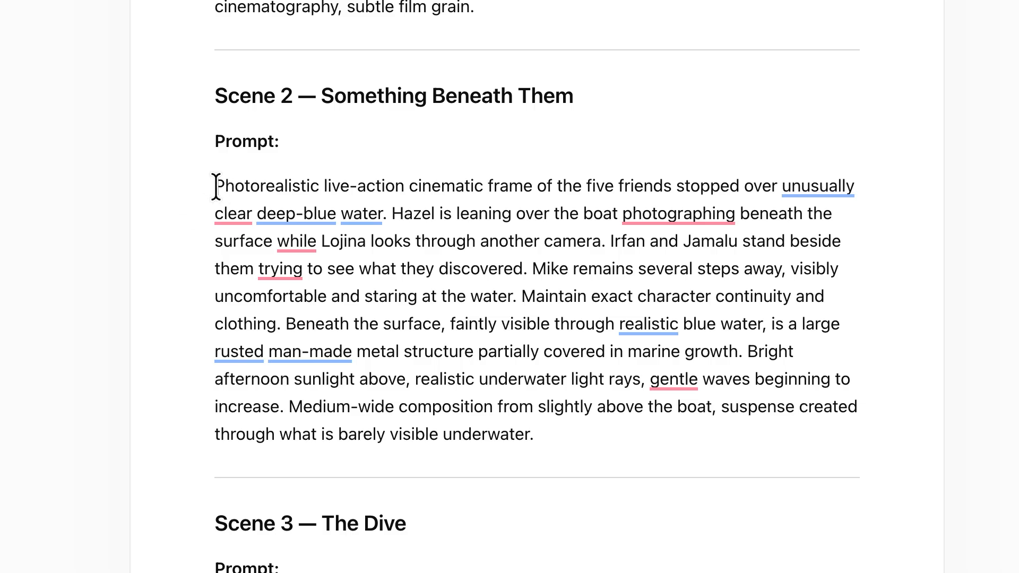
# Select the full image prompt under "Scene 2 — Something Beneath Them" in the script document for copying
pyautogui.moveTo(193, 186); pyautogui.dragTo(559, 454)
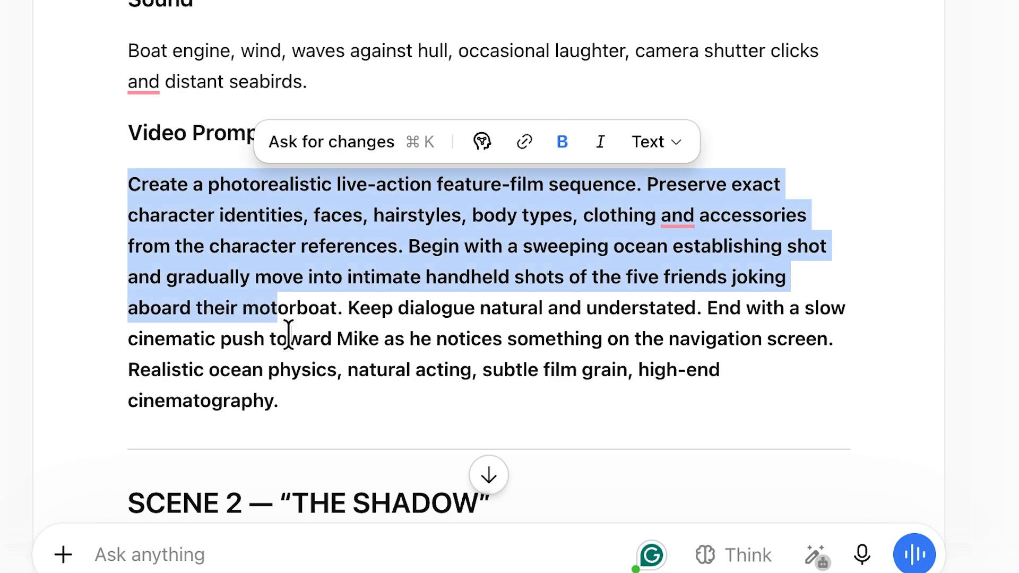
# Copy the Scene 1 video prompt and its dialogue block from the script into the video prompt
pyautogui.moveTo(284, 336); pyautogui.dragTo(373, 432)
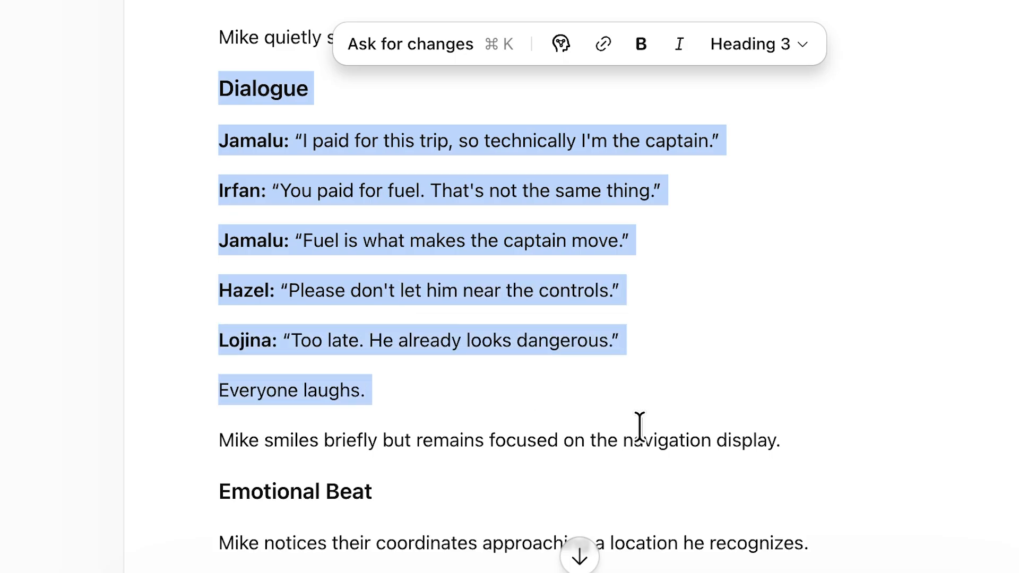
pyautogui.moveTo(639, 423); pyautogui.dragTo(838, 456)
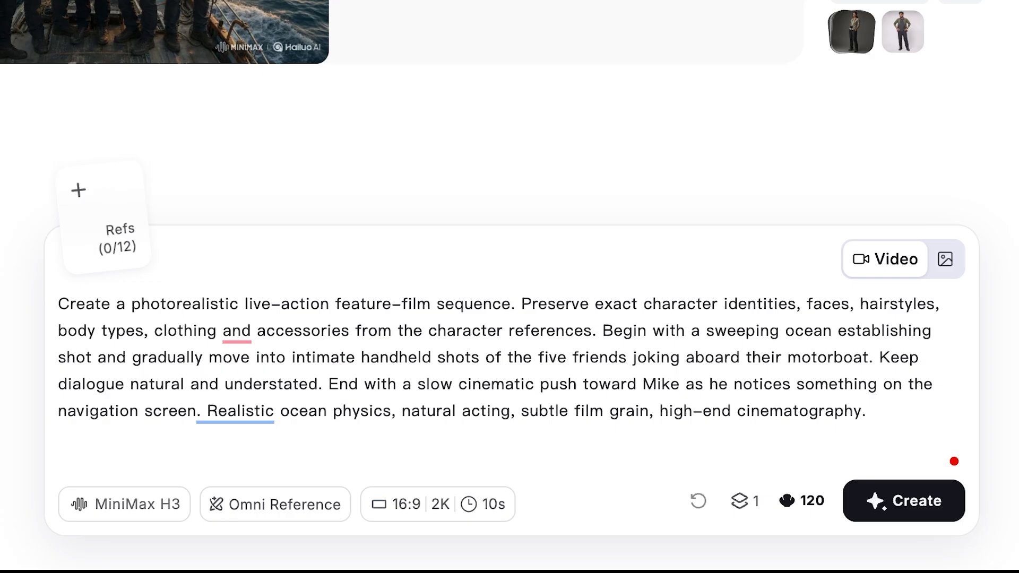
pyautogui.hotkey('ctrl', 'v')
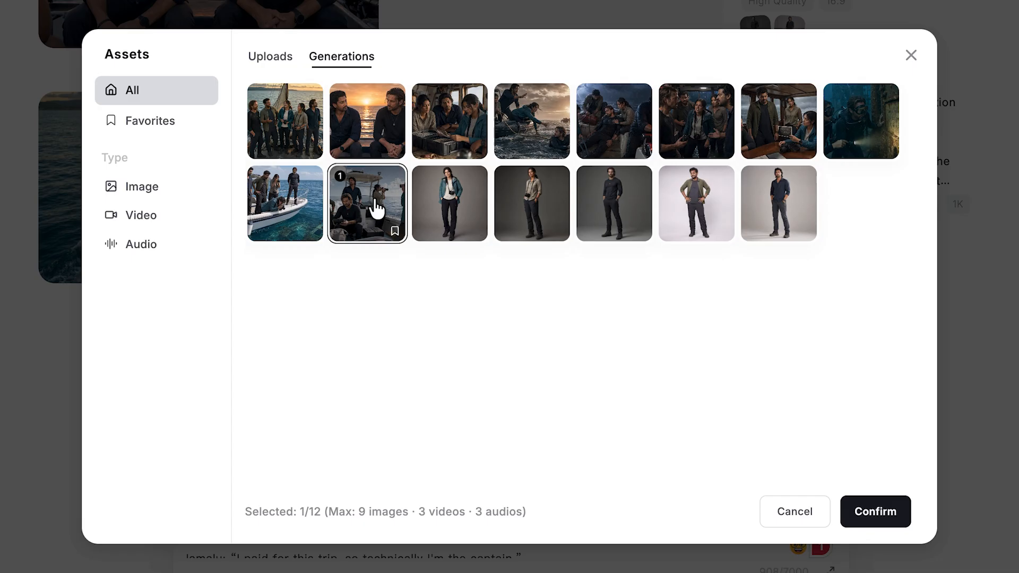
# Add the generated Scene 1 boat image and the five character images from Downloads as references for the video
pyautogui.click(371, 221)
pyautogui.click(857, 511)
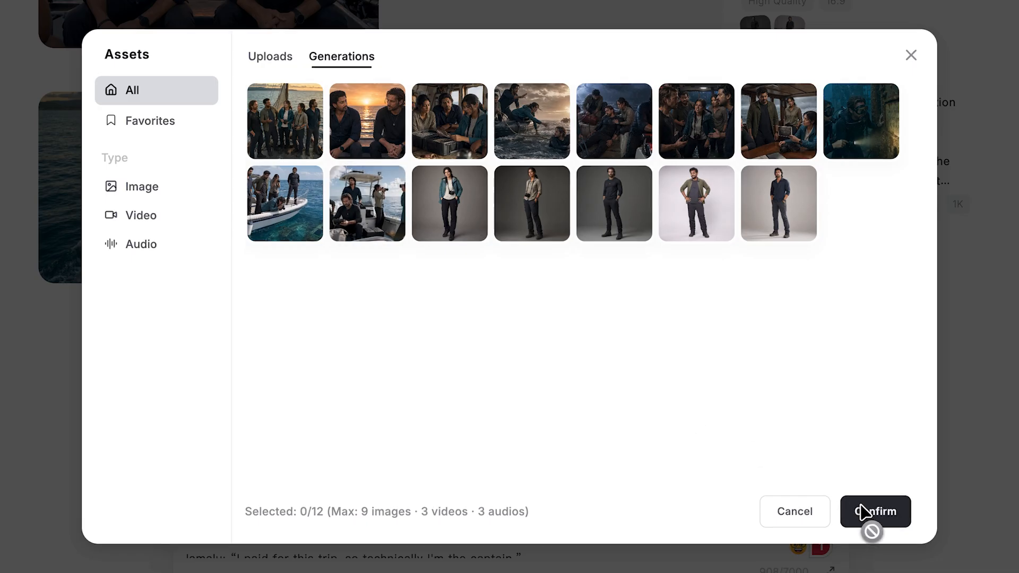
pyautogui.click(264, 321)
pyautogui.click(297, 264)
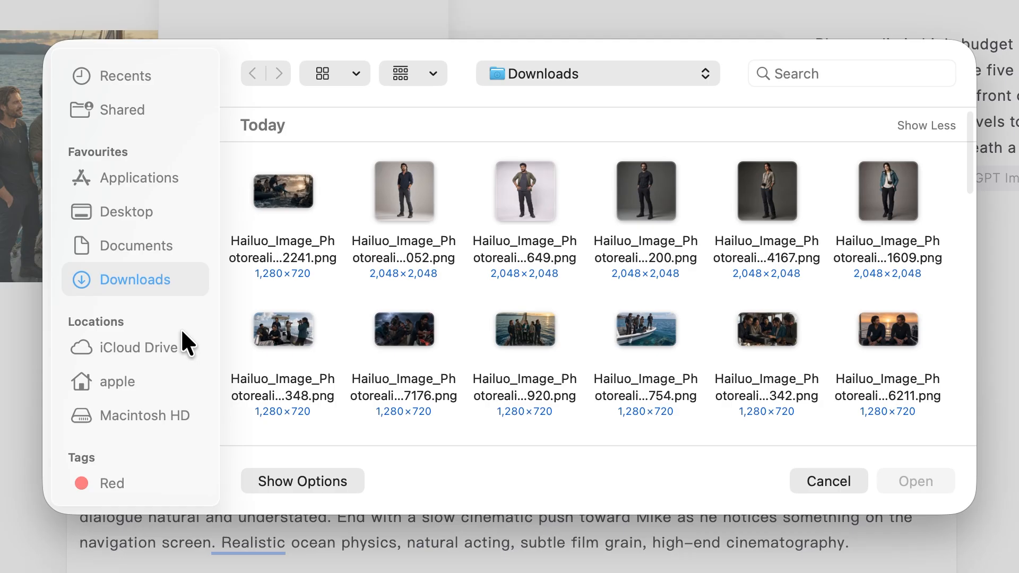
pyautogui.click(432, 218)
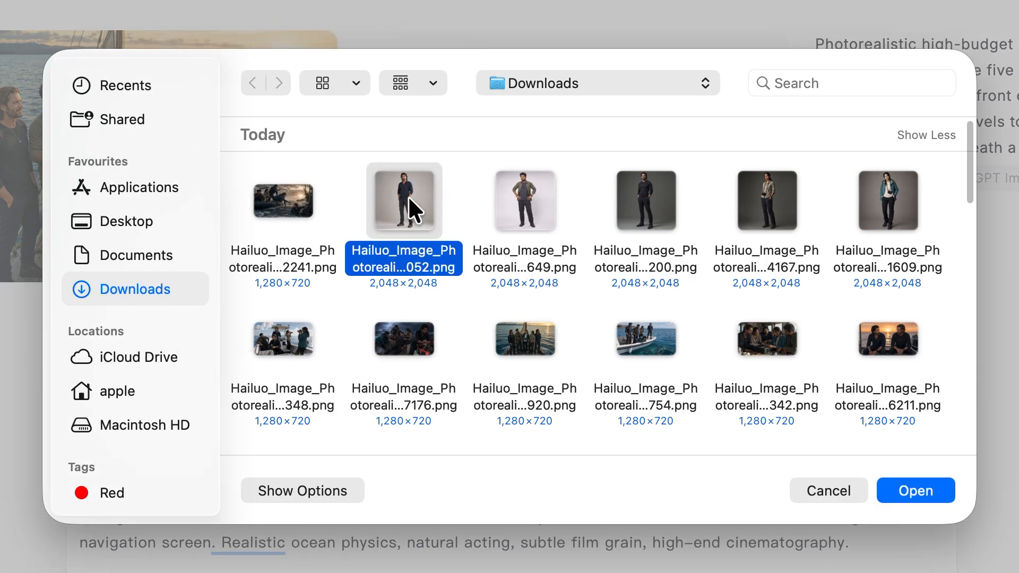
pyautogui.keyDown('super'); pyautogui.click(514, 212); pyautogui.keyUp('super')
pyautogui.keyDown('super'); pyautogui.click(639, 220); pyautogui.keyUp('super')
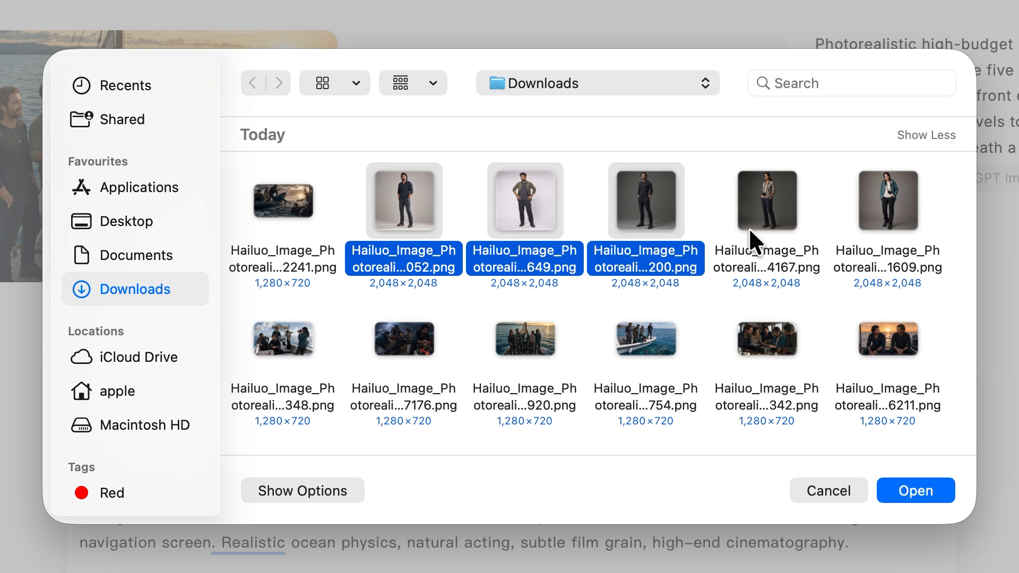
pyautogui.keyDown('super'); pyautogui.click(759, 228); pyautogui.keyUp('super')
pyautogui.keyDown('super'); pyautogui.click(897, 230); pyautogui.keyUp('super')
pyautogui.click(908, 491)
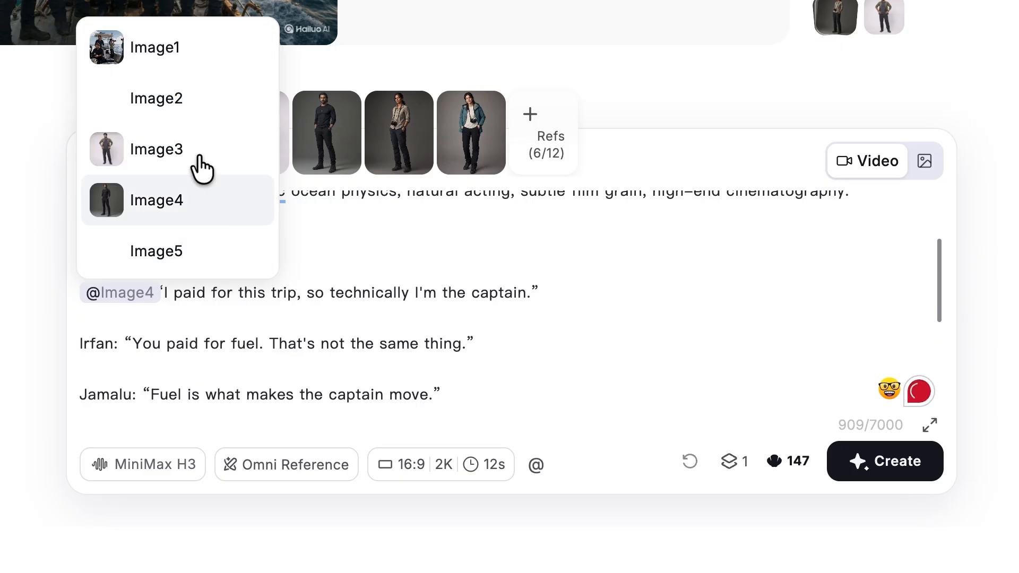
# Insert the reference tags Image3, Image2 and Image3 before the first three dialogue lines of the video prompt
pyautogui.click(169, 155)
pyautogui.click(78, 341)
pyautogui.write('@Image2')
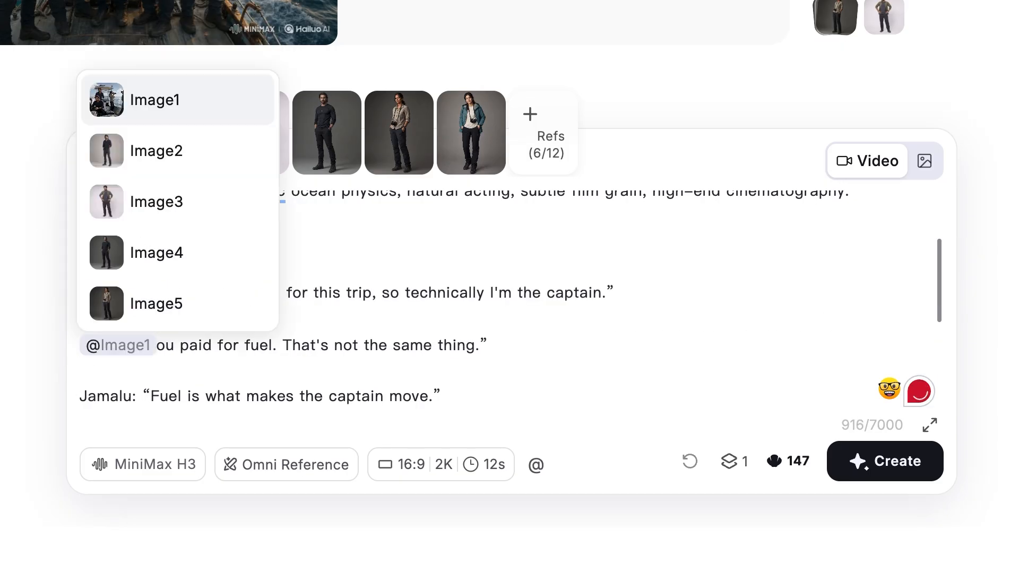
pyautogui.click(145, 150)
pyautogui.scroll(-1, 217, 287)
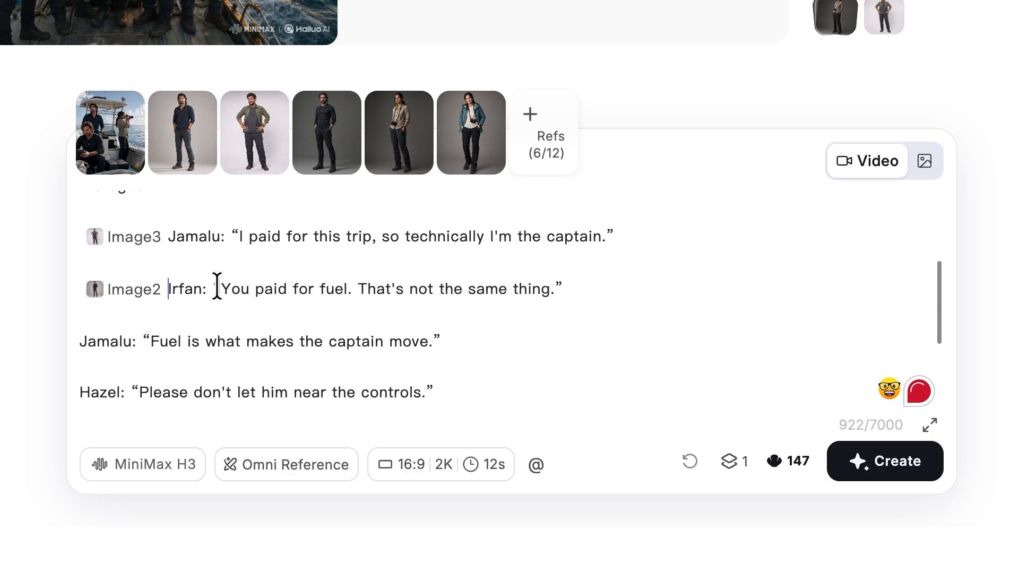
pyautogui.click(79, 337)
pyautogui.write('@Image3')
pyautogui.click(152, 193)
pyautogui.scroll(-1, 91, 310)
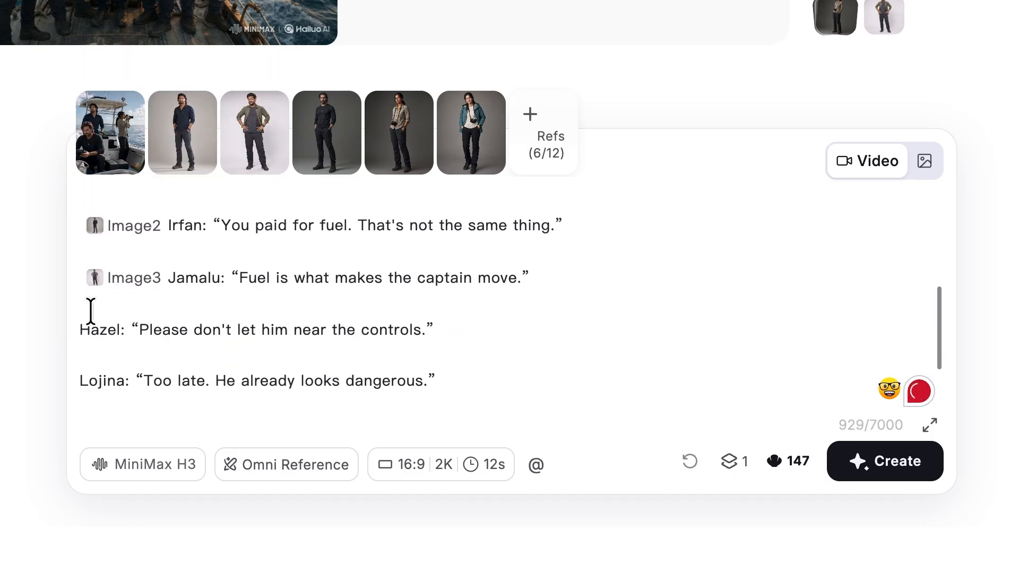
# Insert the reference tags Image6 and Image5 before the fourth and fifth dialogue lines
pyautogui.write('@')
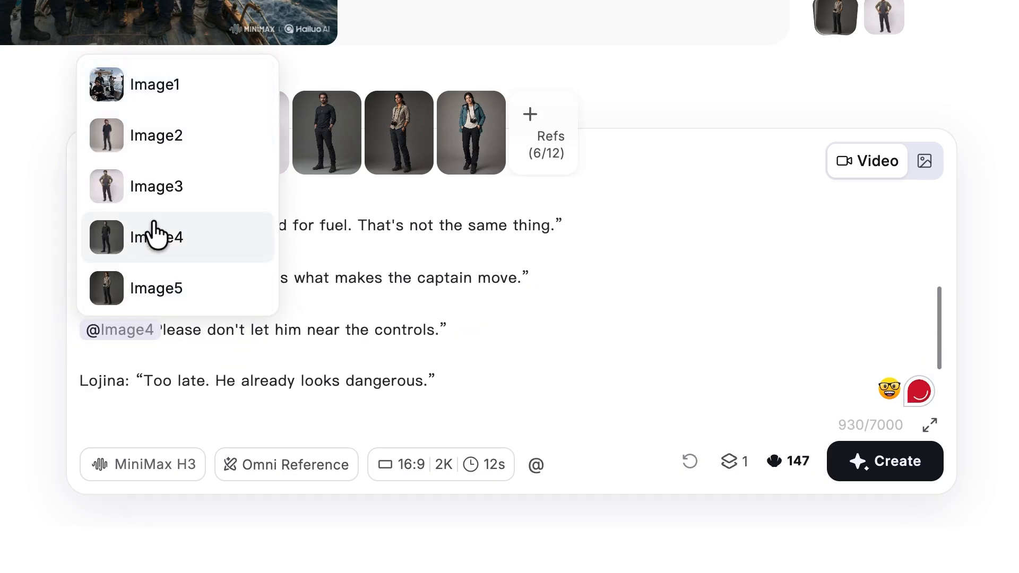
pyautogui.scroll(-1, 211, 215)
pyautogui.click(124, 282)
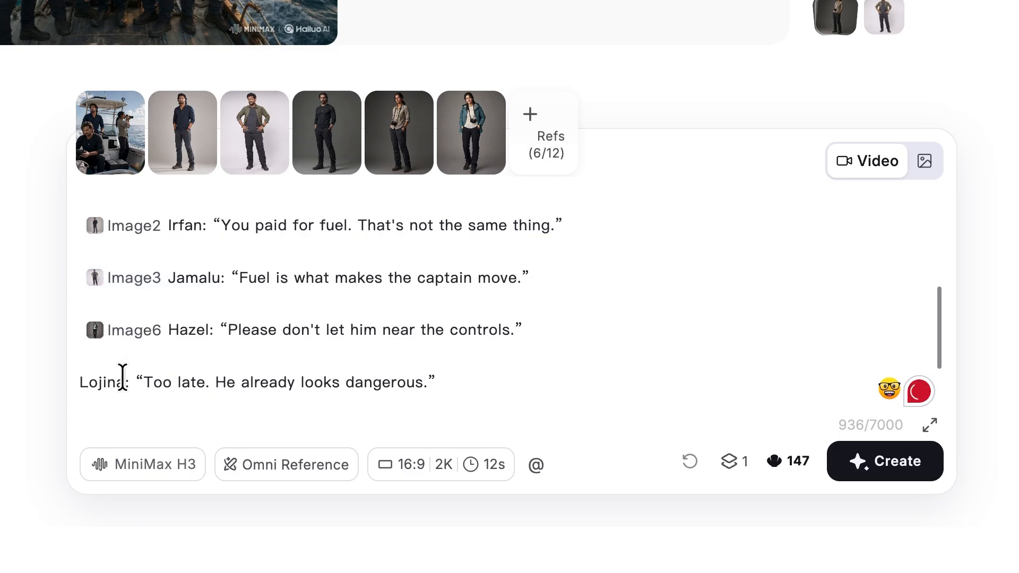
pyautogui.write('@Image4')
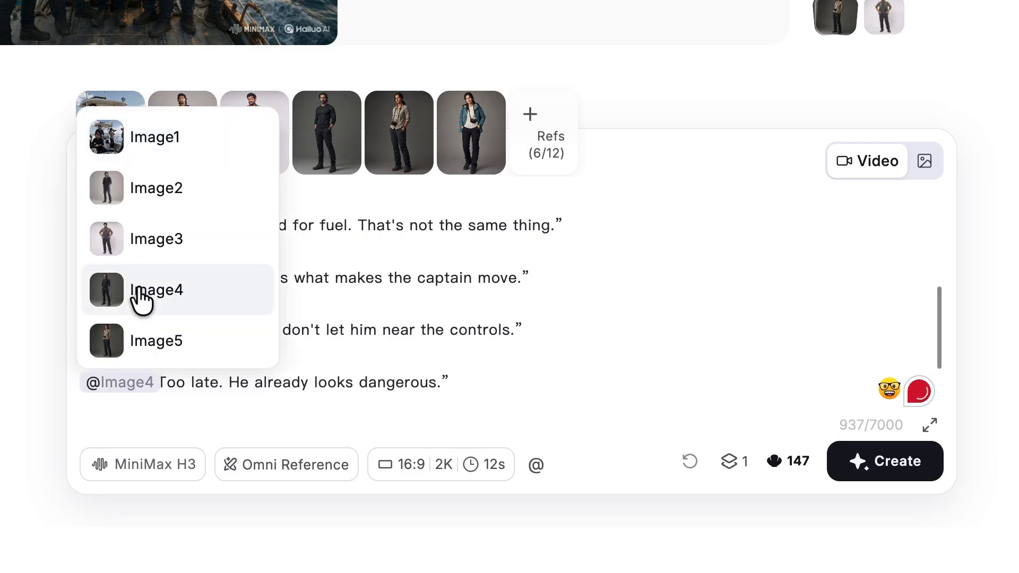
pyautogui.scroll(-1, 139, 234)
pyautogui.click(139, 288)
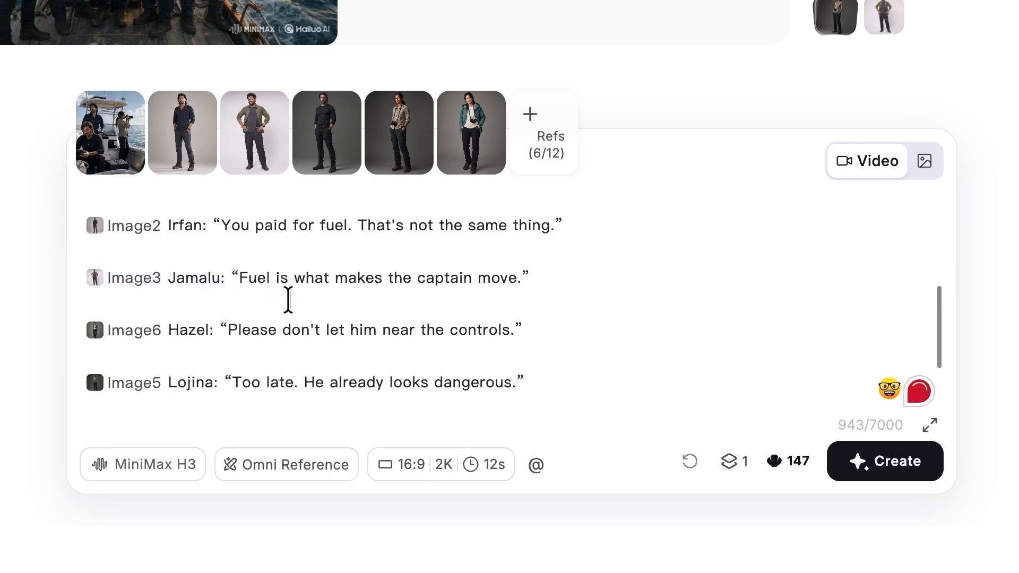
pyautogui.scroll(-2, 369, 318)
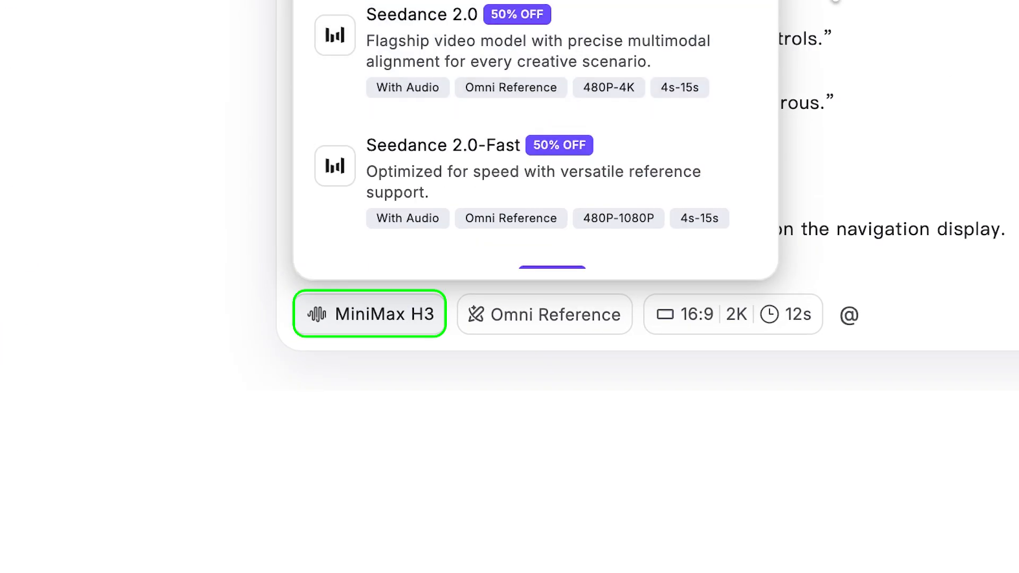
# Select the five full-body character images in Downloads and open them as video references
pyautogui.click(1006, 79)
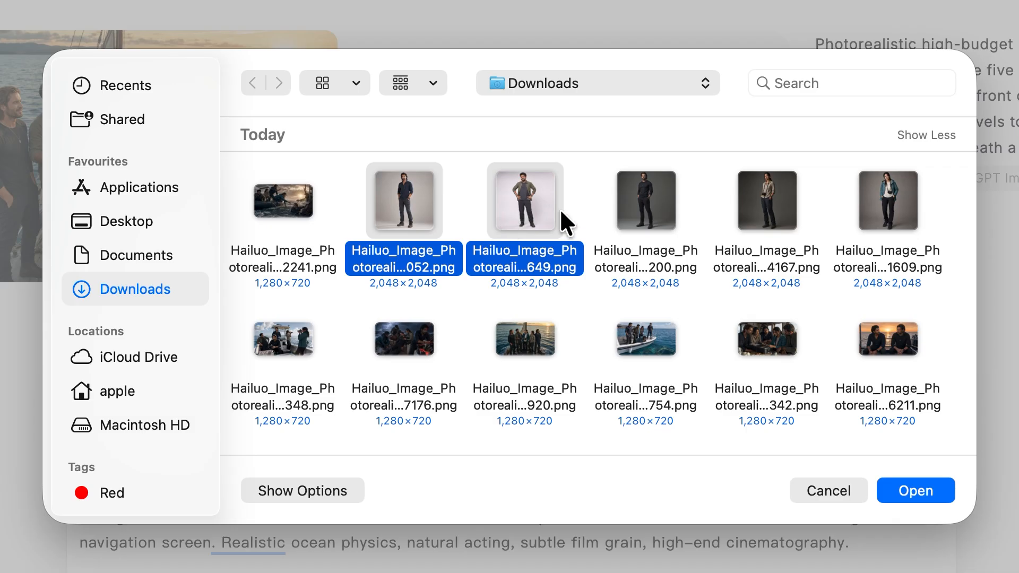
pyautogui.keyDown('super'); pyautogui.click(646, 223); pyautogui.keyUp('super')
pyautogui.keyDown('super'); pyautogui.click(749, 228); pyautogui.keyUp('super')
pyautogui.keyDown('super'); pyautogui.click(916, 223); pyautogui.keyUp('super')
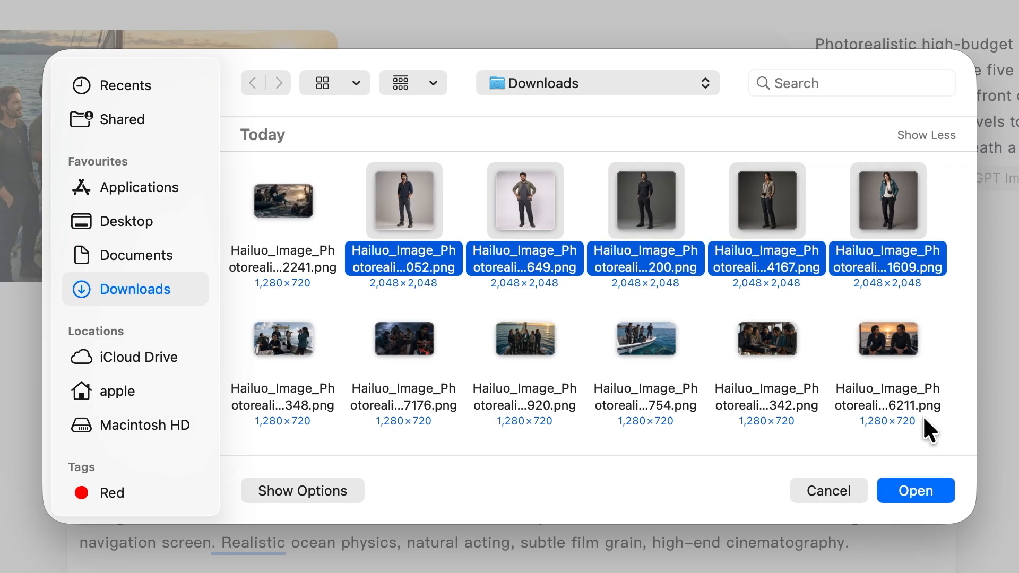
pyautogui.click(907, 488)
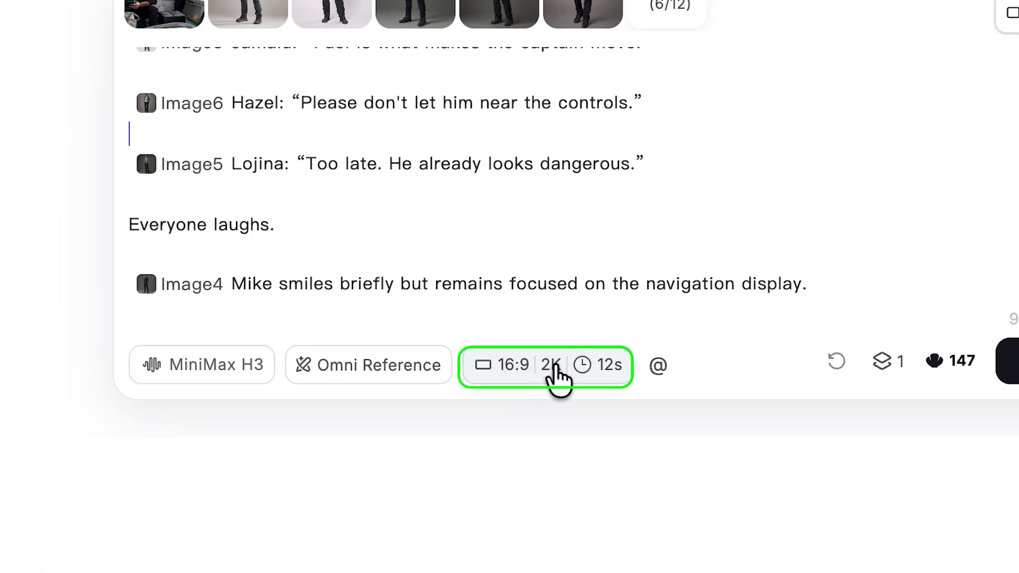
# Set the Scene 1 video to 16:9, 2K and 12 seconds, and generate it
pyautogui.click(555, 365)
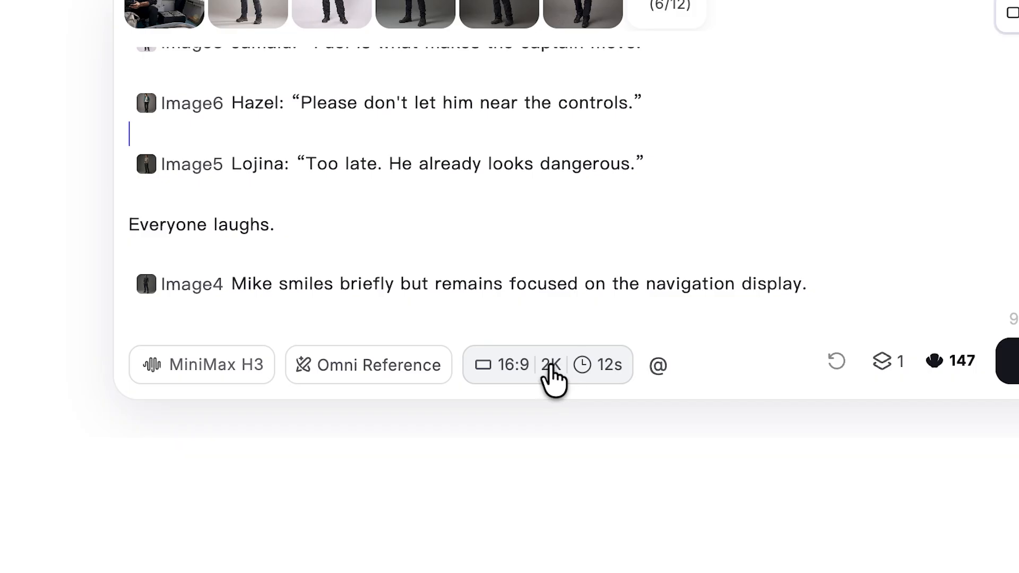
pyautogui.click(552, 378)
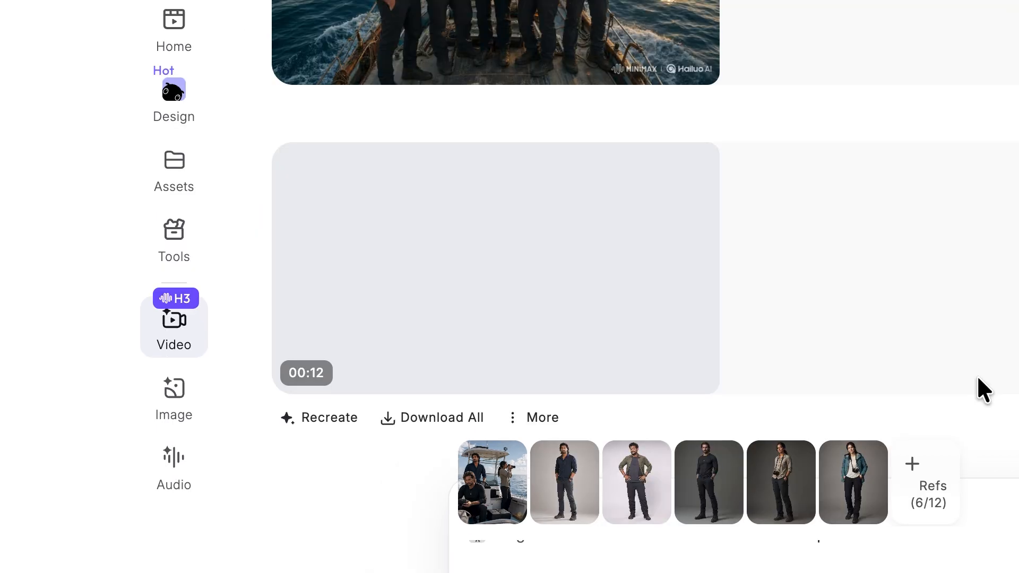
pyautogui.click(976, 374)
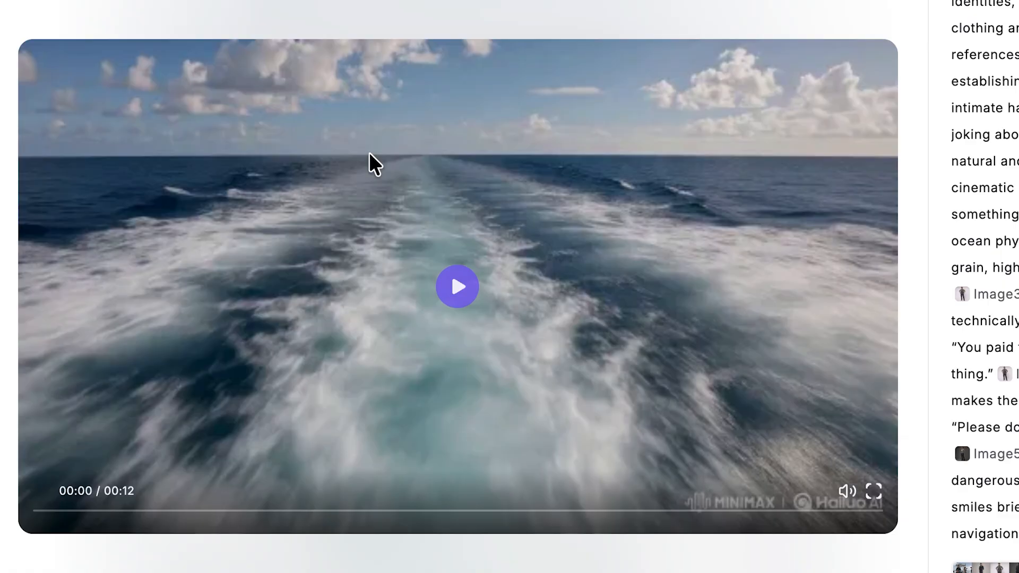
# Preview the generated Scene 1 video and download it
pyautogui.click(369, 157)
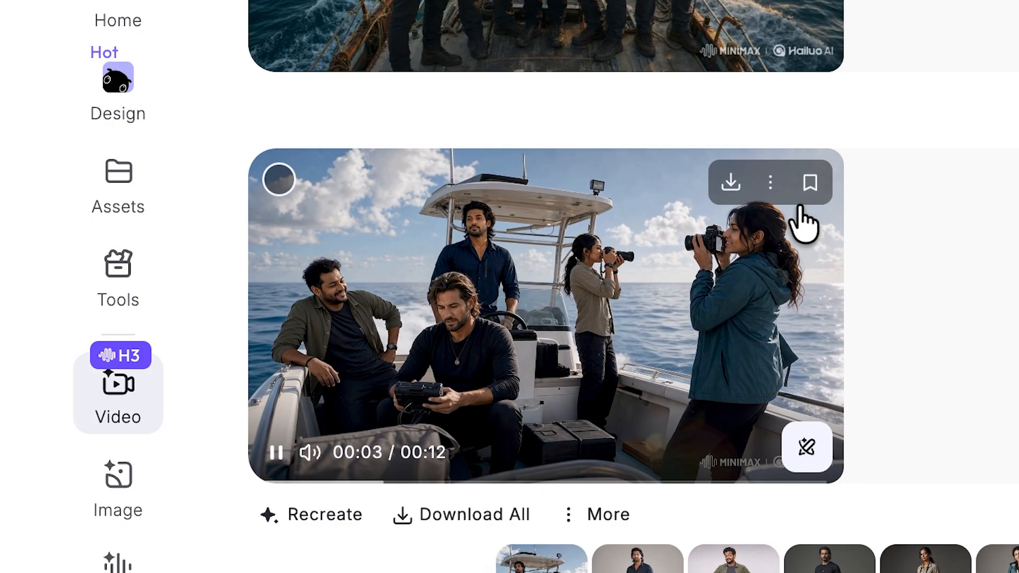
pyautogui.click(770, 183)
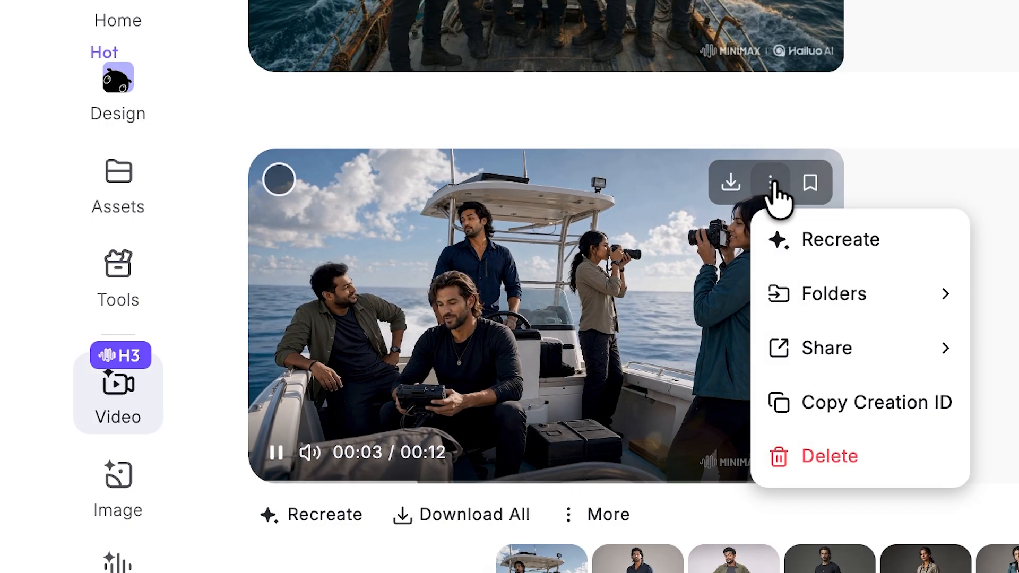
pyautogui.click(733, 185)
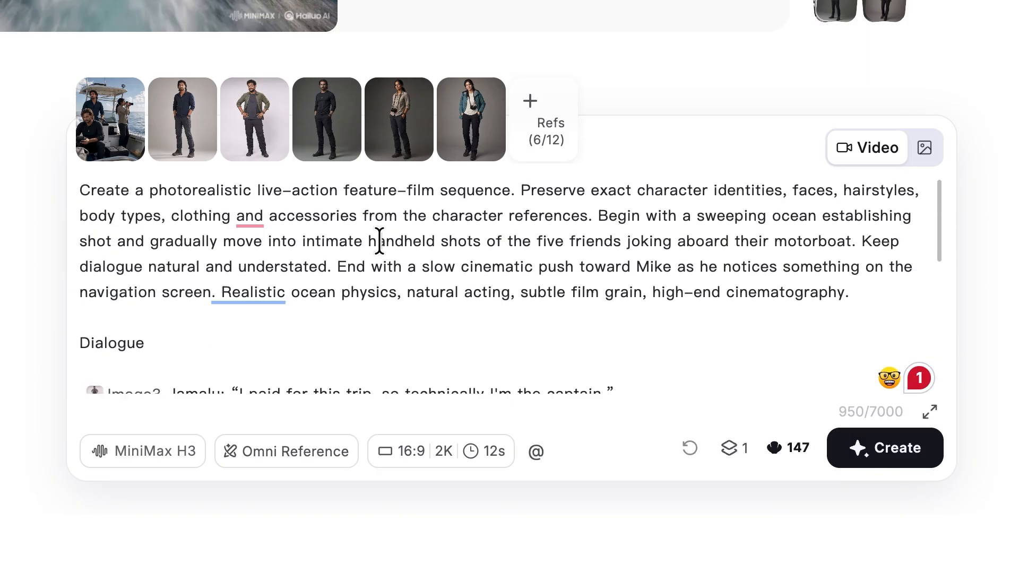
# Replace the whole video prompt with the next scene's prompt beginning "Photorealistic cinematic ocean thriller sequence"
pyautogui.moveTo(82, 190); pyautogui.dragTo(289, 403)
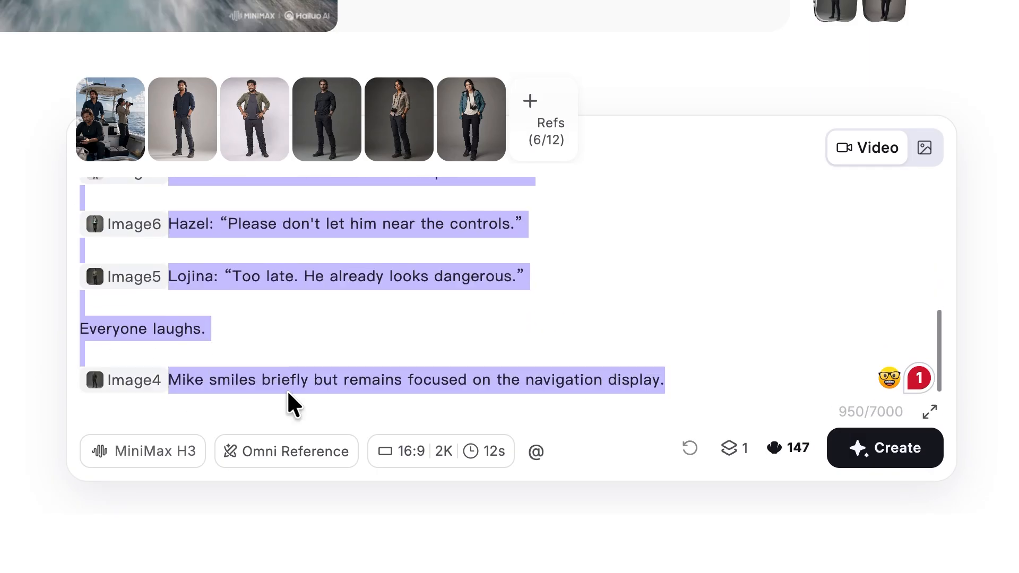
pyautogui.press('BackSpace')
pyautogui.write("Photorealistic cinematic ocean thriller sequence. Begin peacefully and gradually introduce unease. Show Hazel discovering the submerged metal structure through her camera. Do not reveal the entire object immediately. Use realistic water refraction and underwater visibility. Focus strongly on Mike's subtle reaction. No supernatural imagery.")
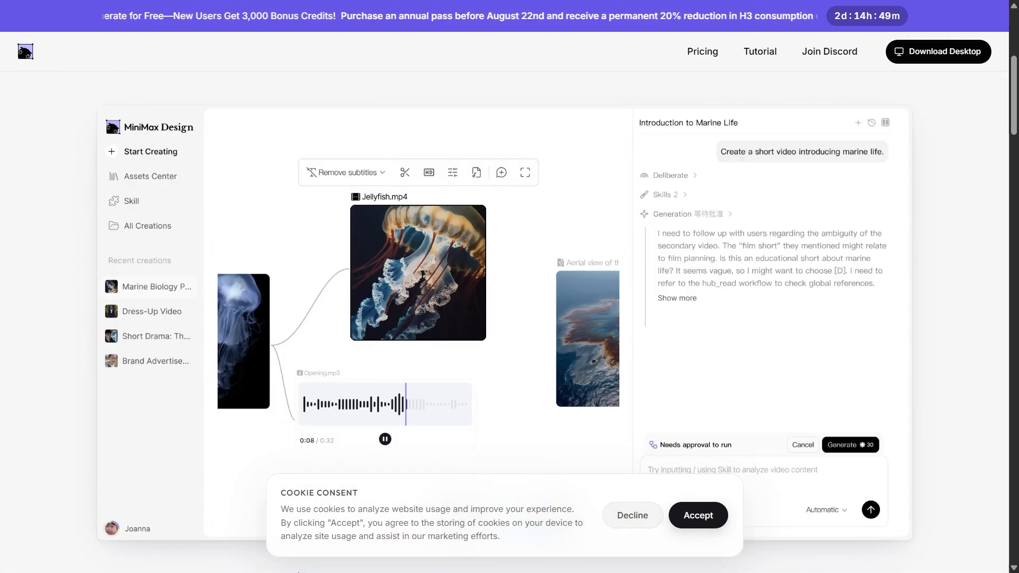
pyautogui.scroll(-5, 298, 571)
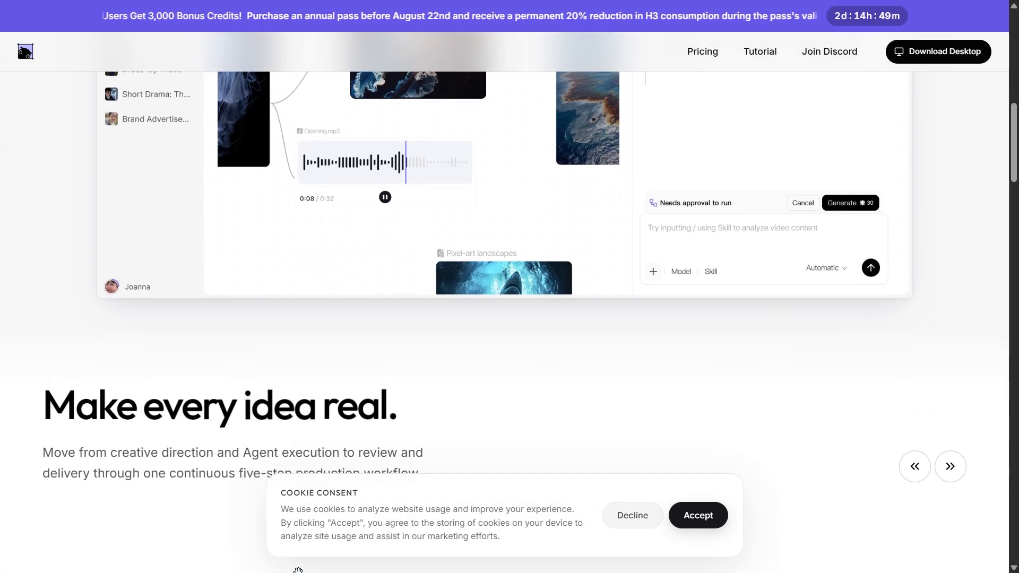
pyautogui.scroll(-7, 298, 570)
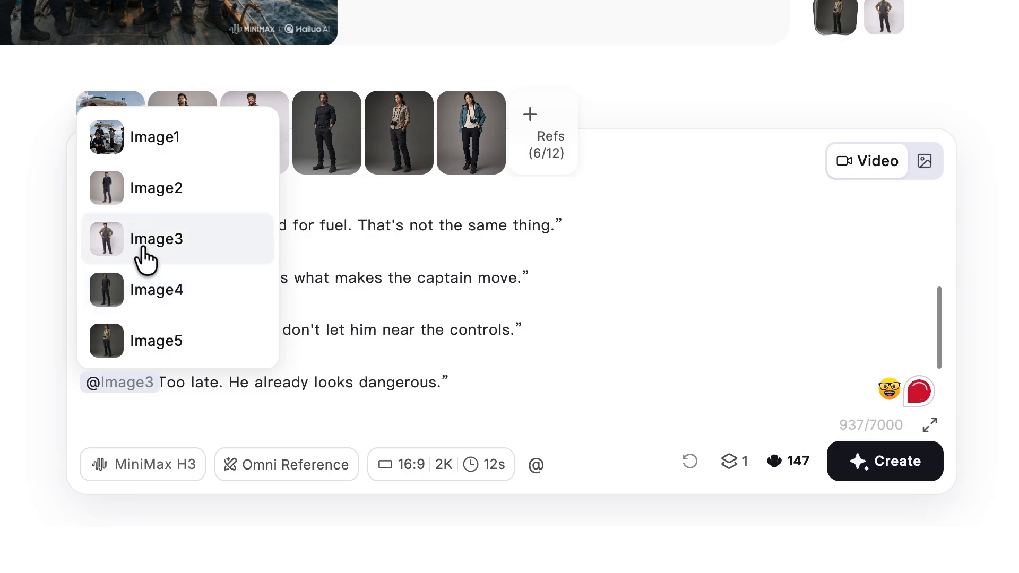
# Insert the reference tag Image5 before the "Too late. He already looks dangerous." dialogue line
pyautogui.scroll(-1, 142, 234)
pyautogui.click(151, 293)
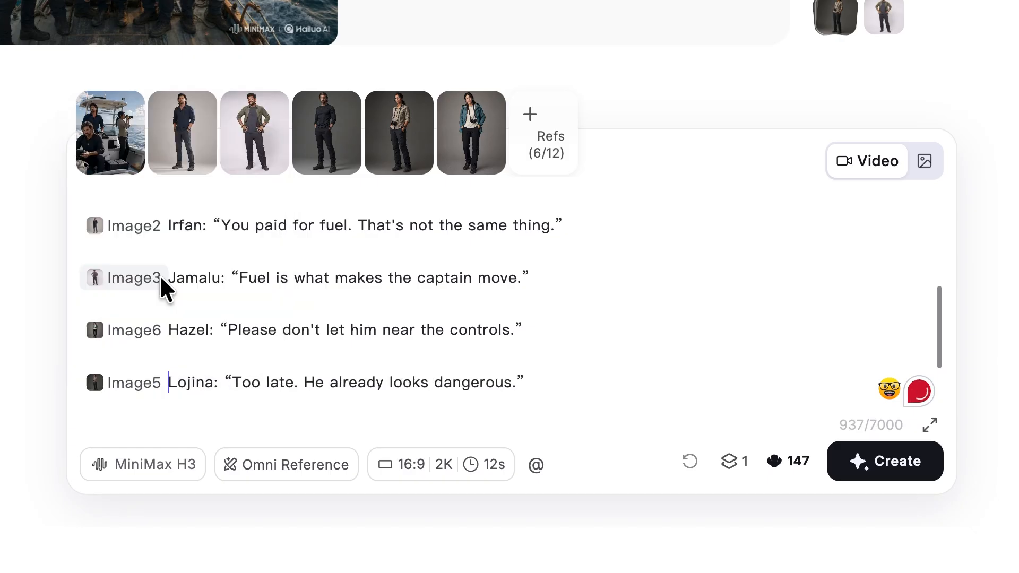
pyautogui.scroll(-2, 82, 398)
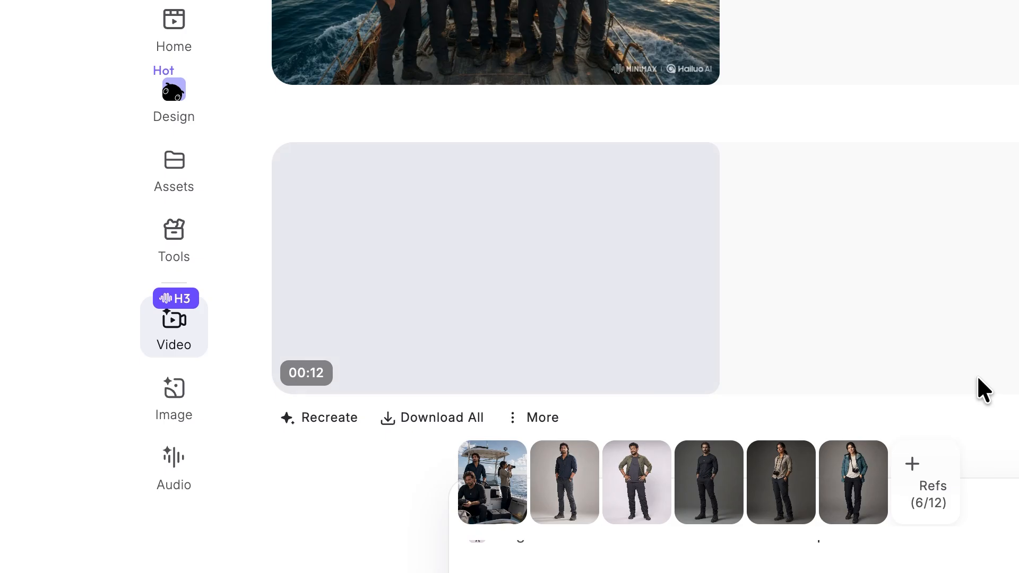